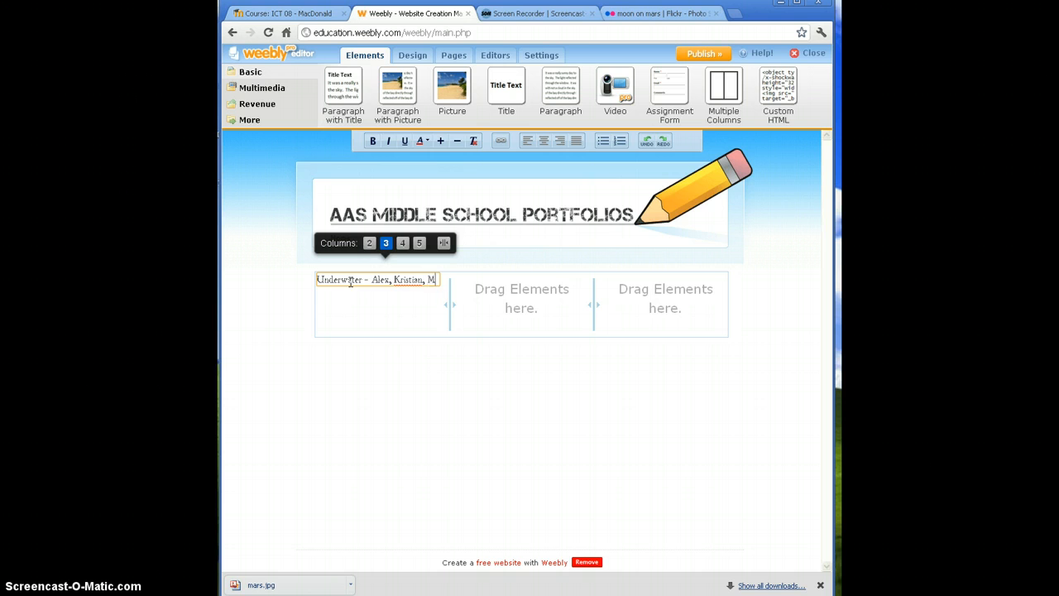
# Complete the Underwater text line with the last student's name and set the layout to two columns.
pyautogui.write('itchell')
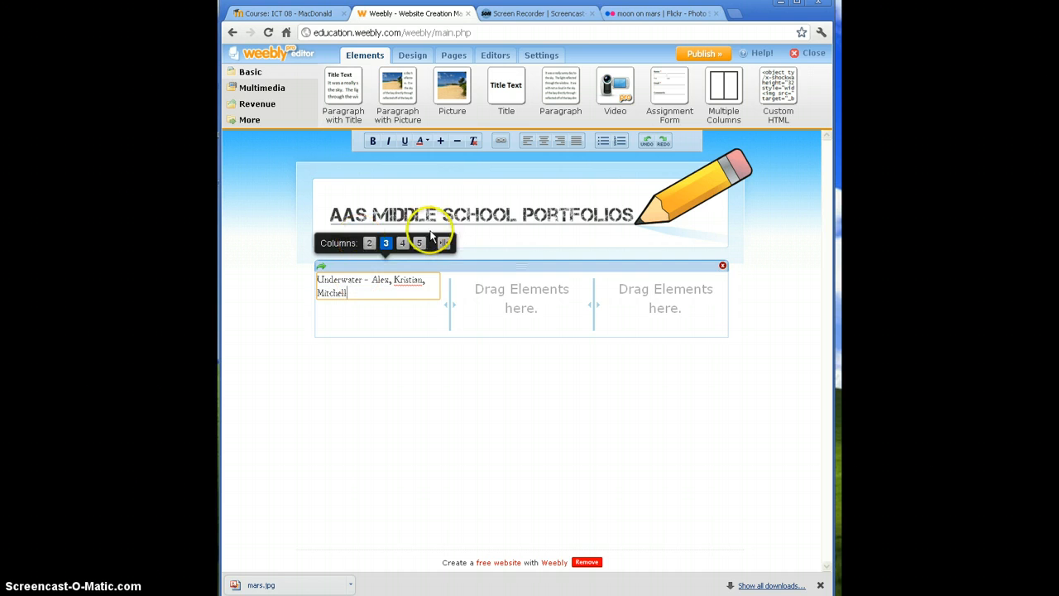
pyautogui.click(369, 243)
pyautogui.click(581, 561)
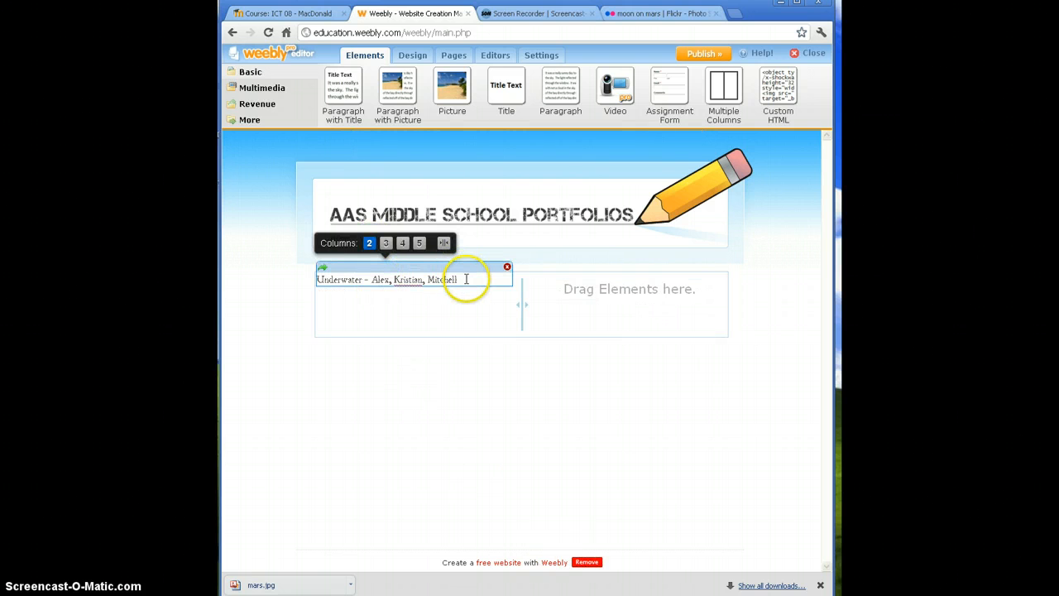
# Start a website link on the whole Underwater line and copy the H2OAAS team's web address from SustainabilityPages.docx in Word.
pyautogui.moveTo(466, 279); pyautogui.dragTo(323, 286)
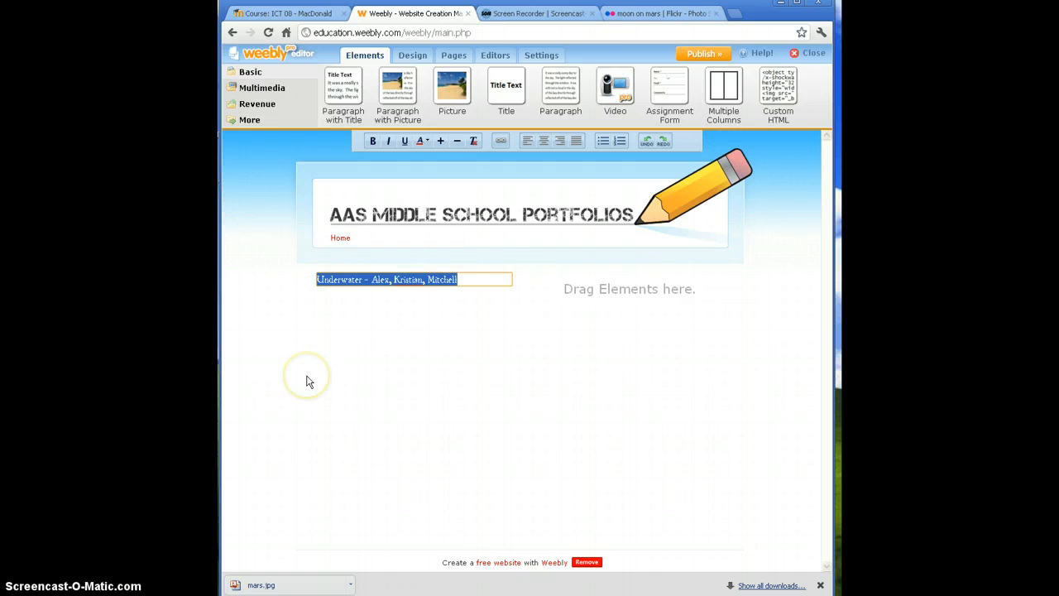
pyautogui.click(500, 142)
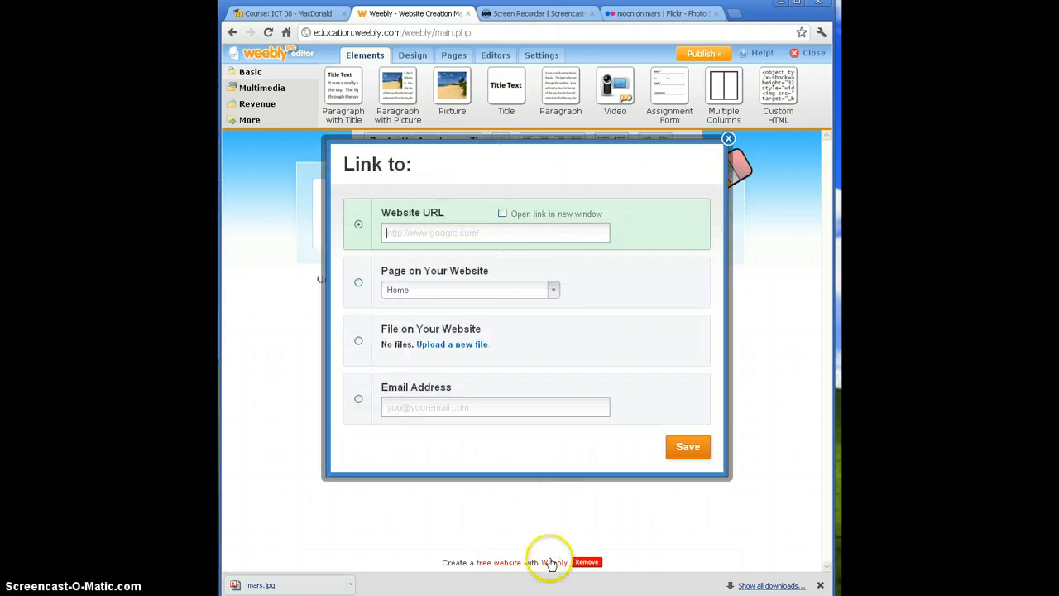
pyautogui.click(617, 594)
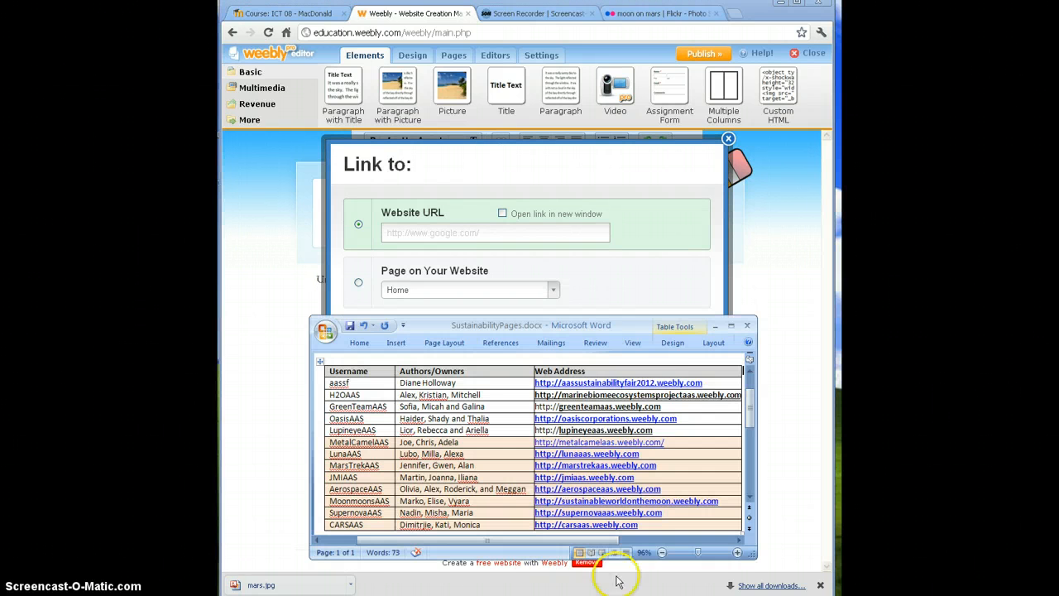
pyautogui.click(536, 395)
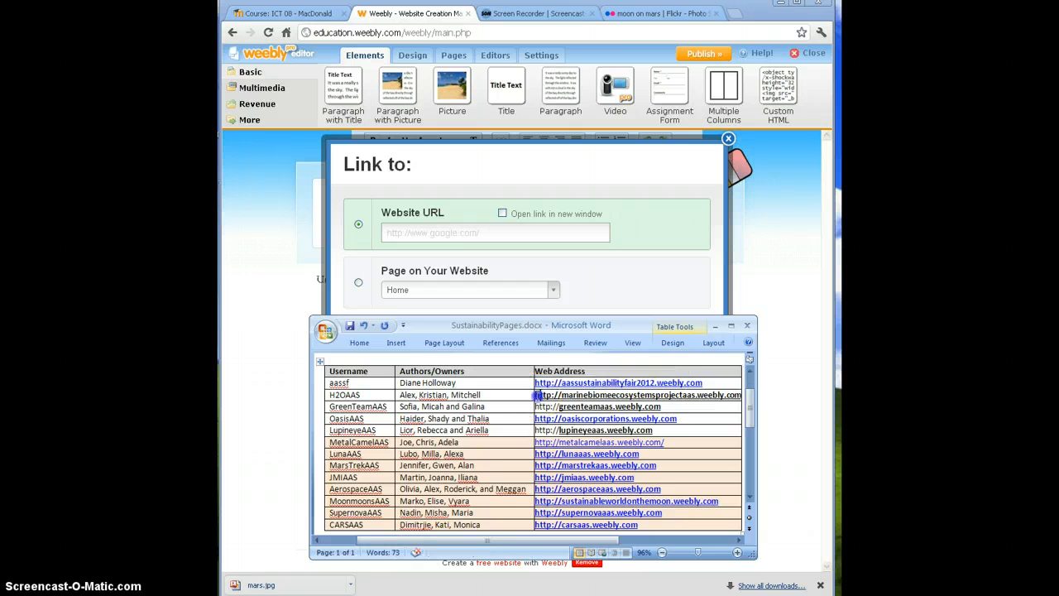
pyautogui.moveTo(536, 395); pyautogui.dragTo(559, 395)
pyautogui.click(699, 395)
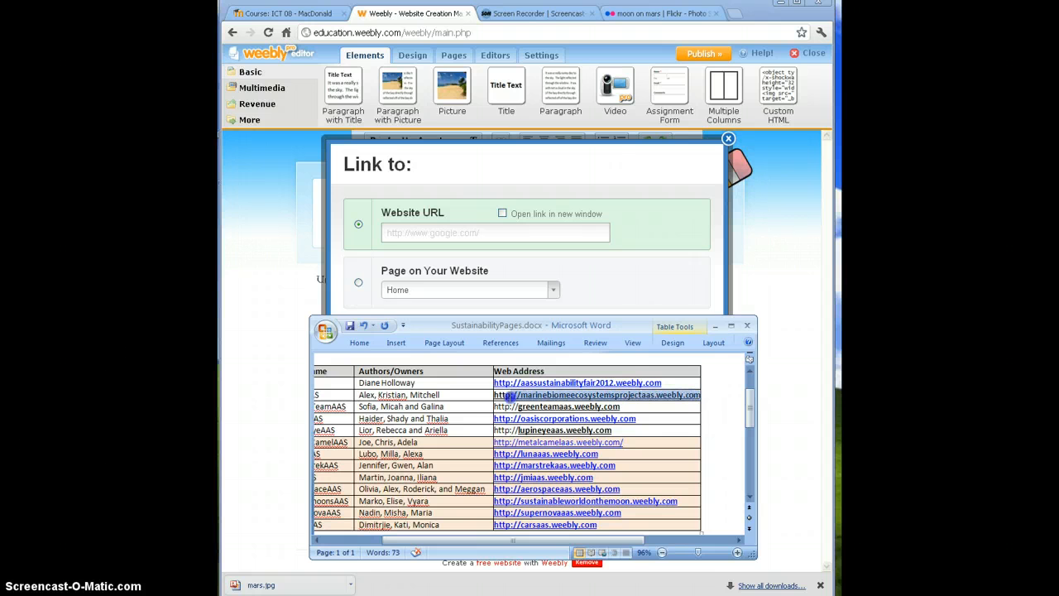
pyautogui.rightClick(499, 396)
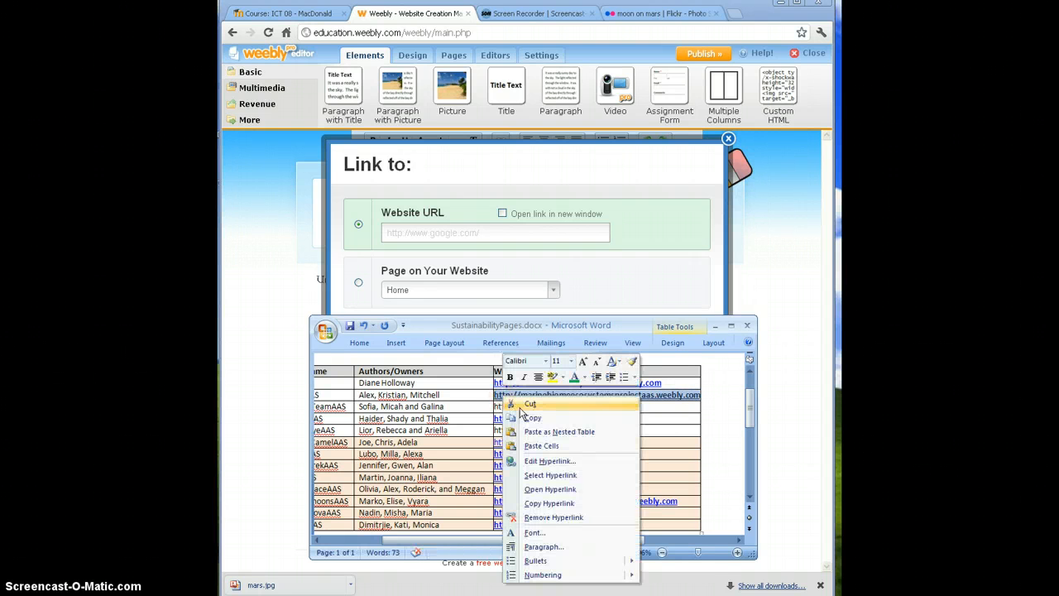
pyautogui.click(528, 419)
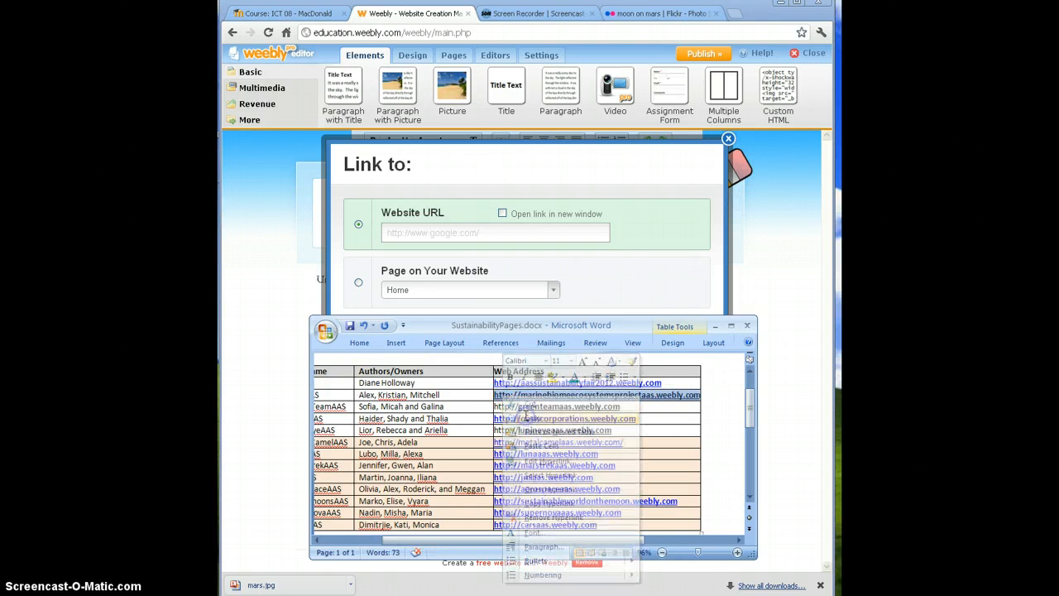
pyautogui.click(430, 232)
pyautogui.rightClick(428, 232)
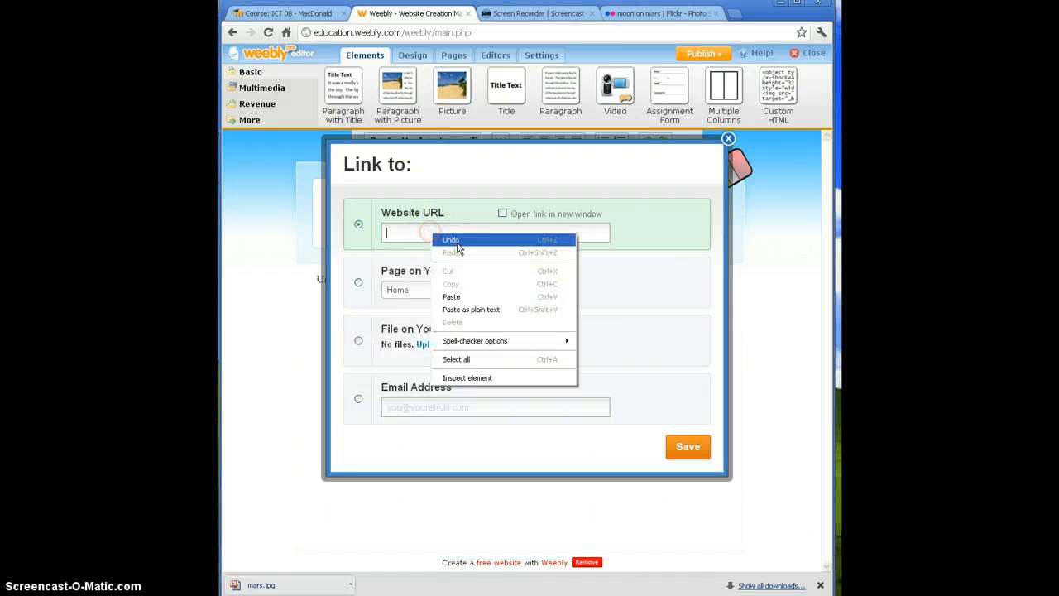
pyautogui.click(466, 303)
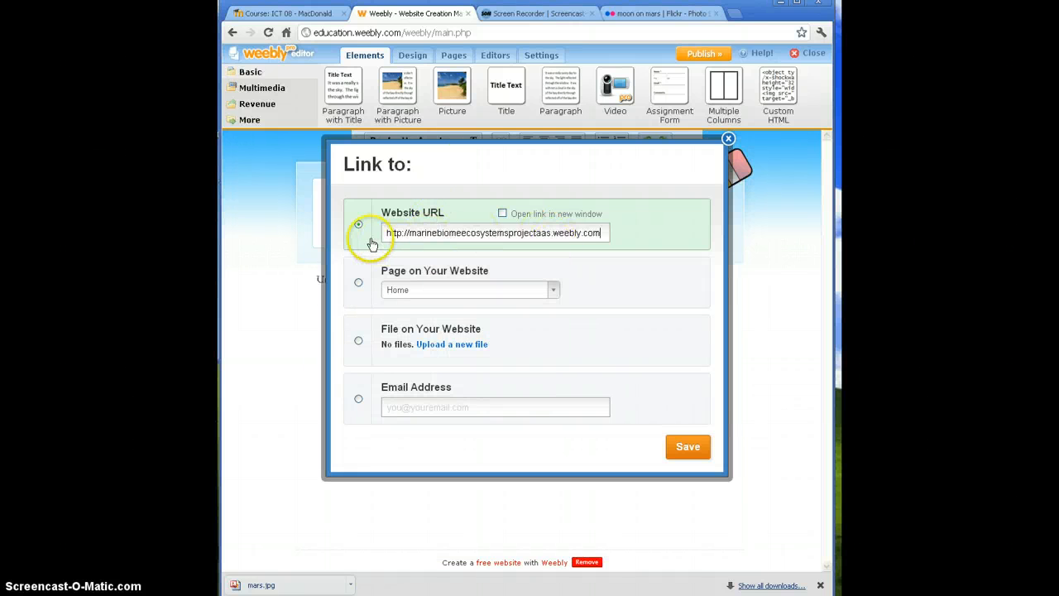
pyautogui.click(502, 213)
pyautogui.click(503, 213)
pyautogui.click(692, 448)
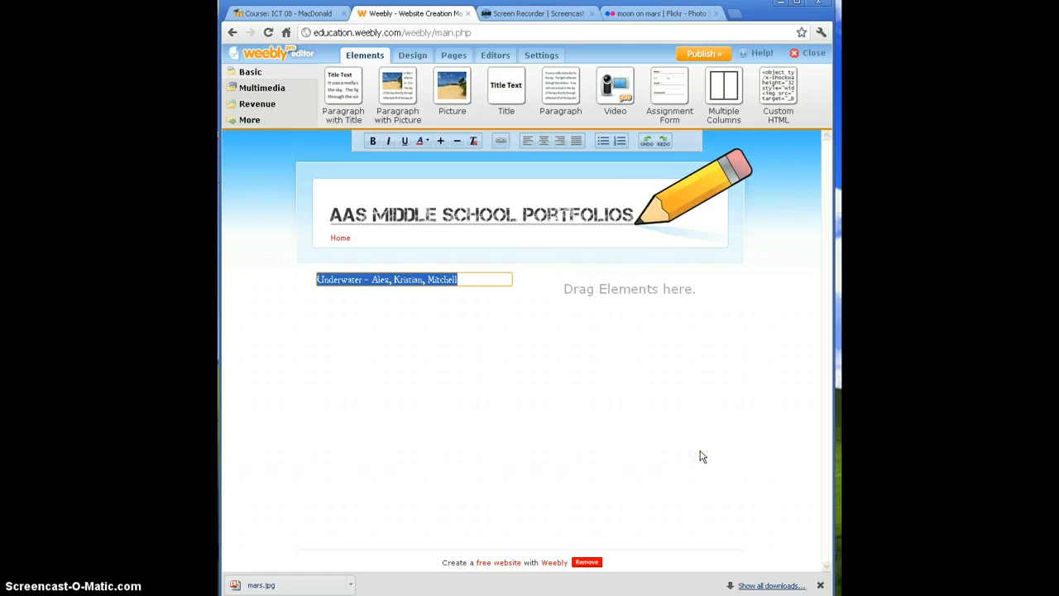
pyautogui.click(265, 355)
pyautogui.click(327, 280)
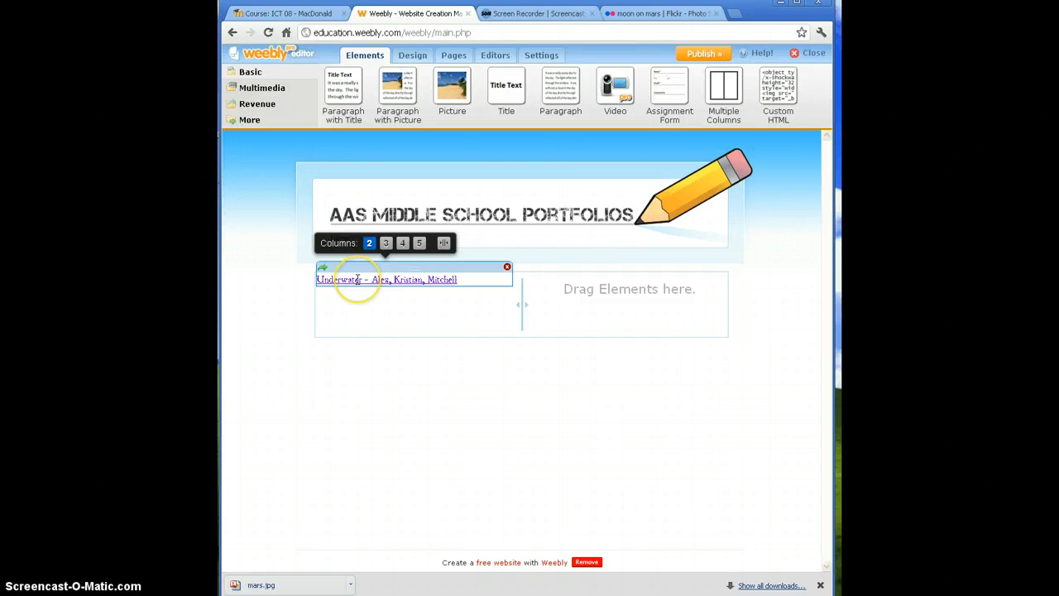
pyautogui.click(360, 281)
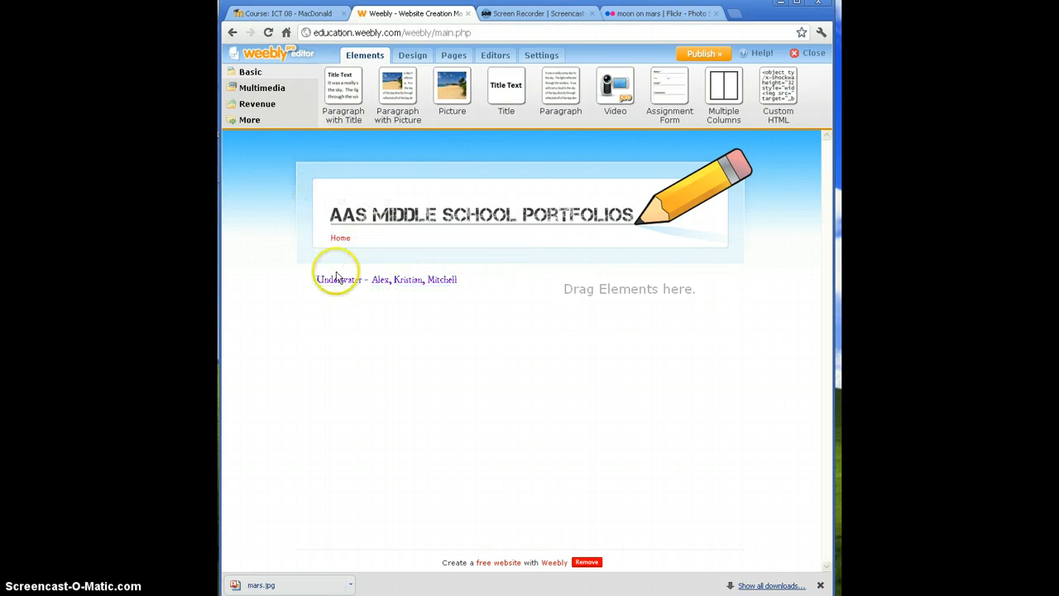
# Publish the website and open the live site aas-students.weebly.com.
pyautogui.click(710, 53)
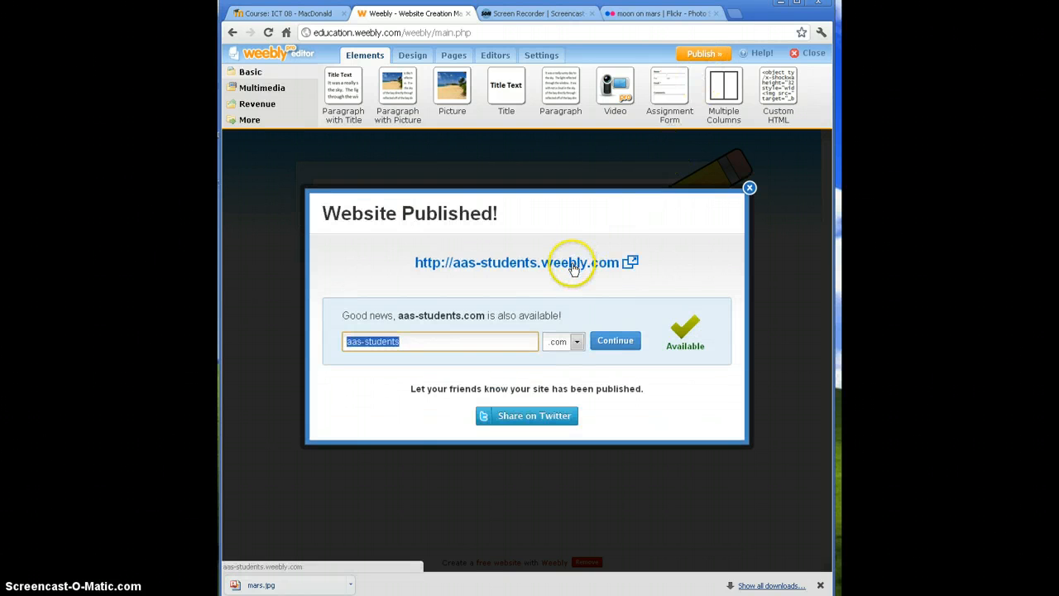
pyautogui.click(572, 265)
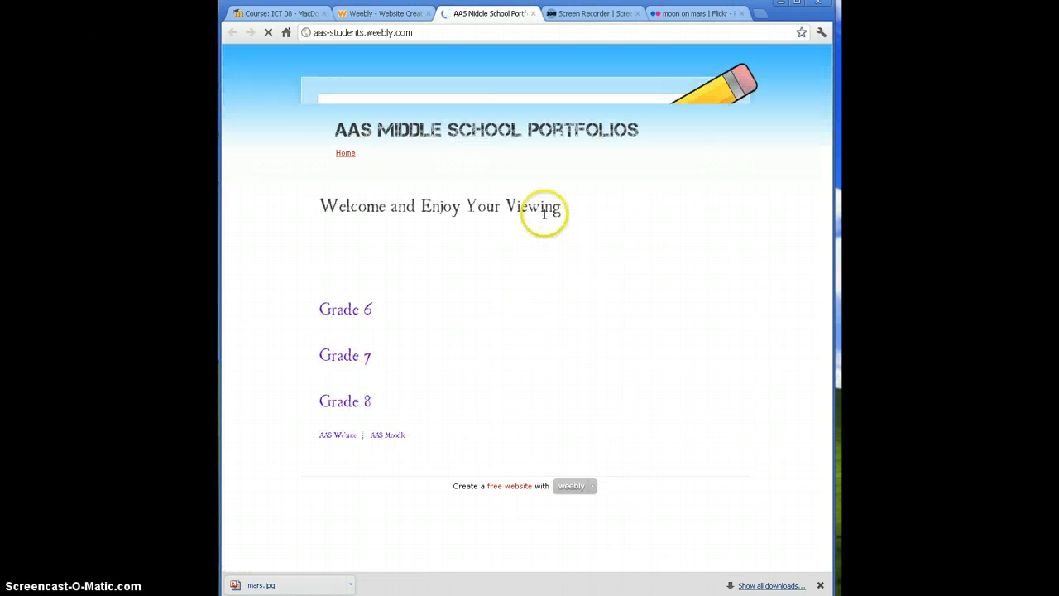
# Try to open the published page at aas-students.weebly.com/screencasts, and also at aas-students.weebly.com/screencast.
pyautogui.click(423, 32)
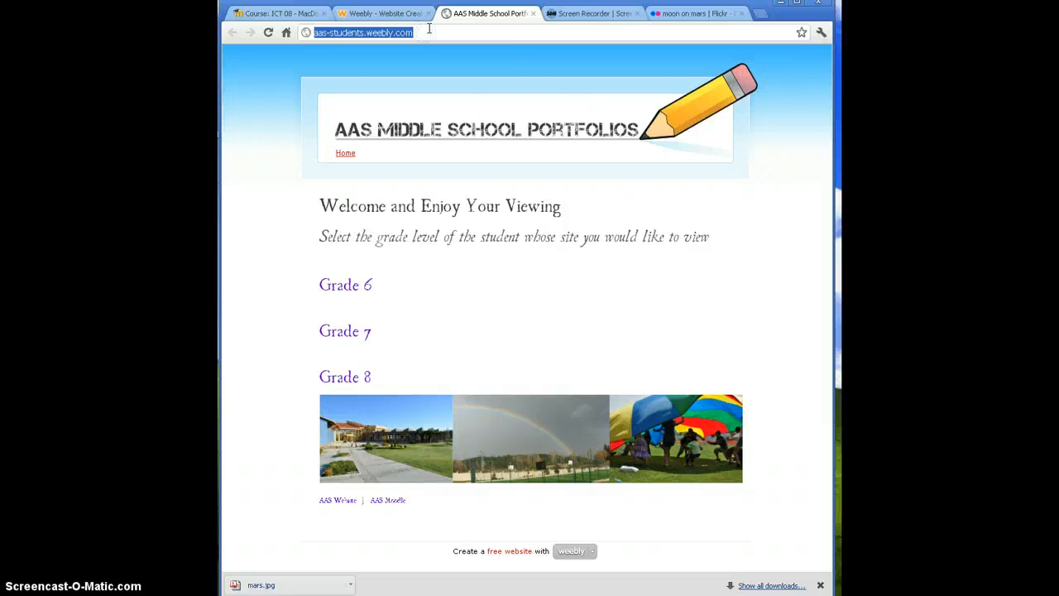
pyautogui.click(428, 30)
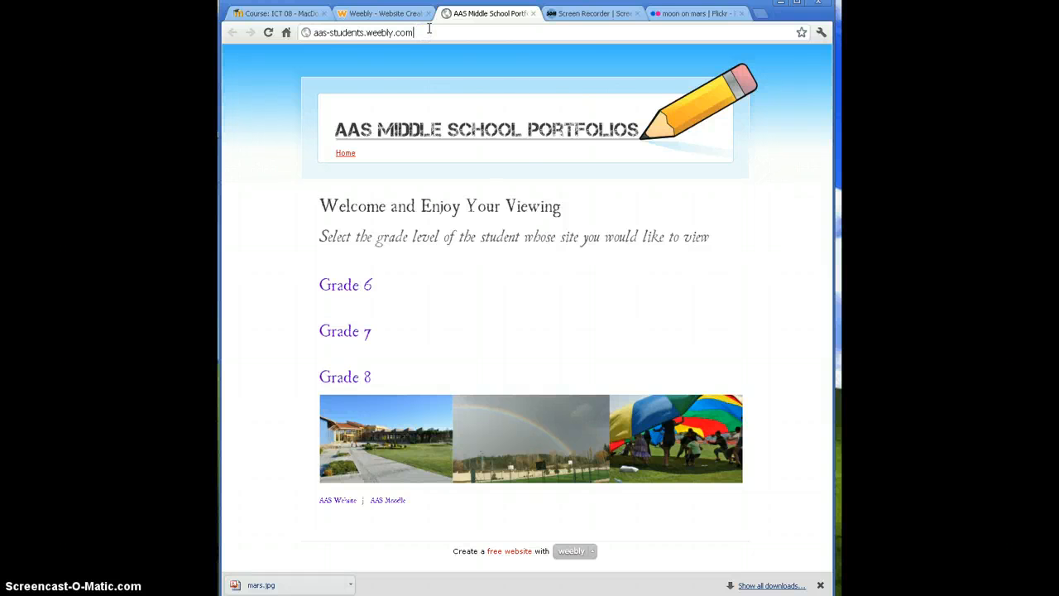
pyautogui.write('\\')
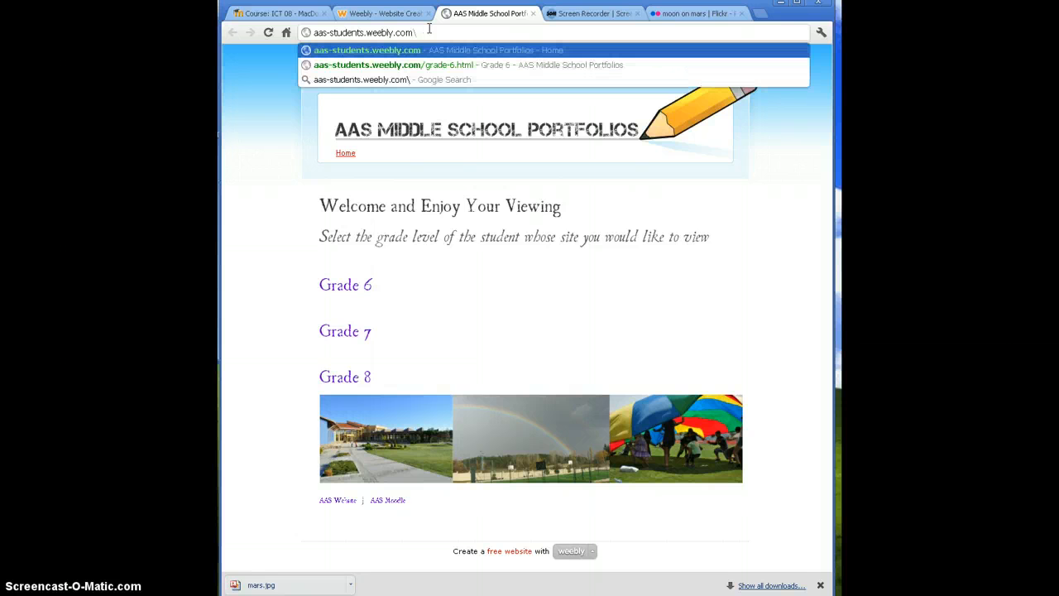
pyautogui.write('st')
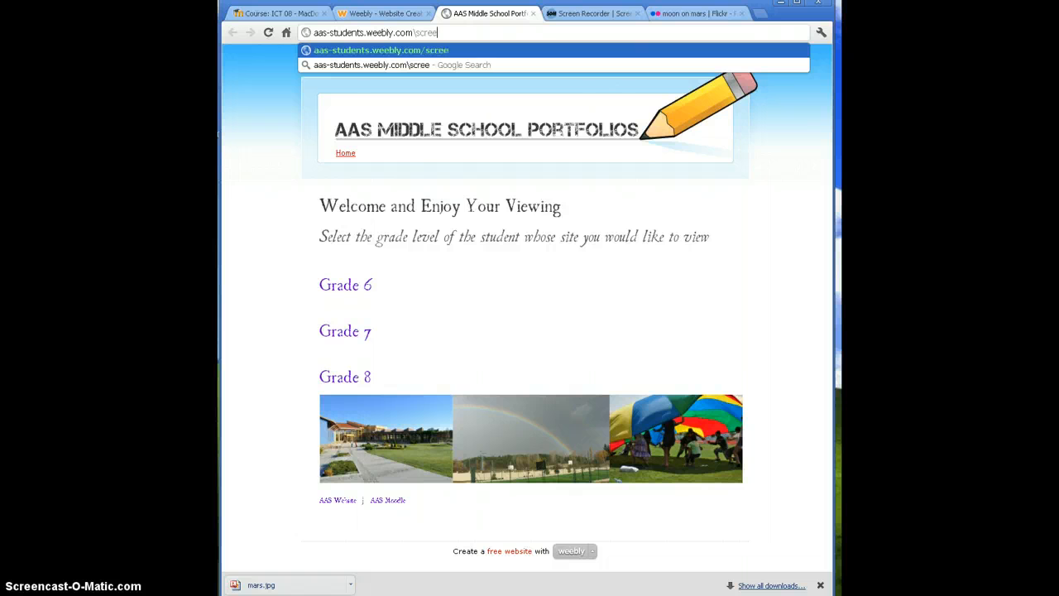
pyautogui.write('reencasts')
pyautogui.press('Return')
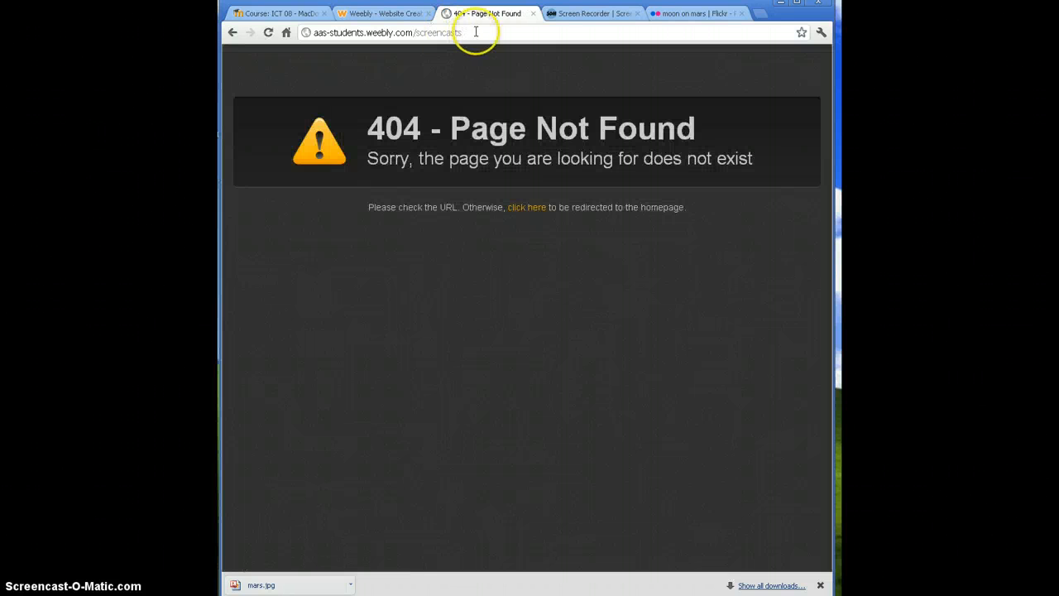
pyautogui.click(472, 31)
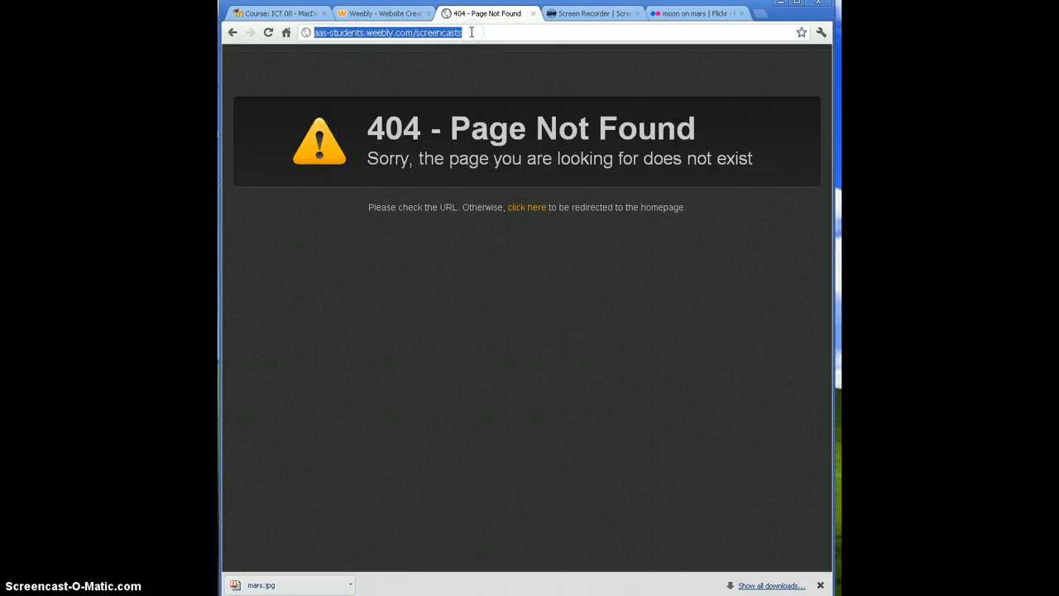
pyautogui.click(472, 32)
pyautogui.press('BackSpace')
pyautogui.press('Return')
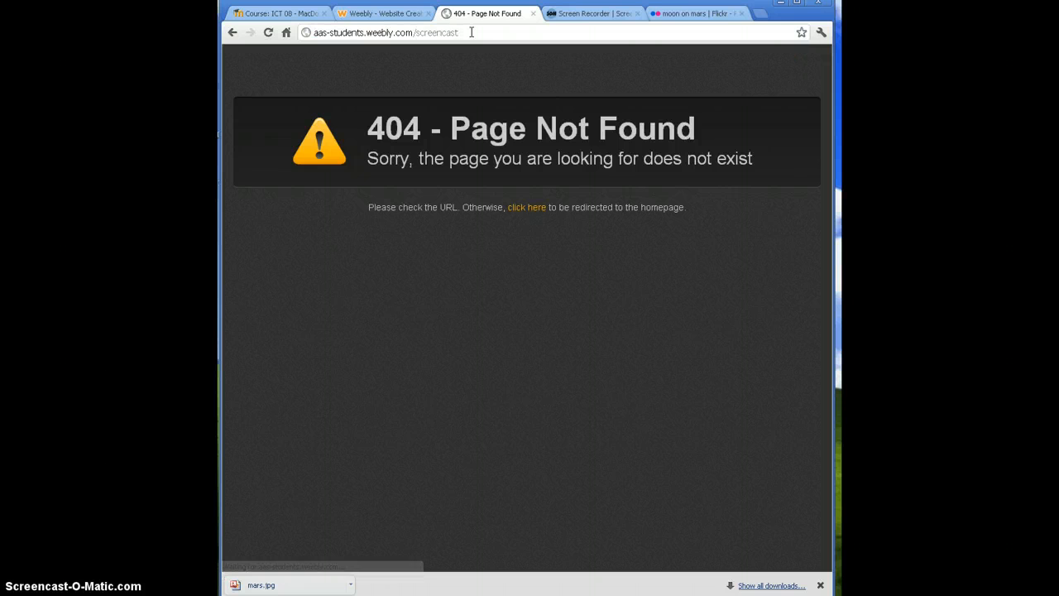
# Return to the Weebly editor, dismiss the publish confirmation and check the new page's name in the page settings.
pyautogui.click(398, 17)
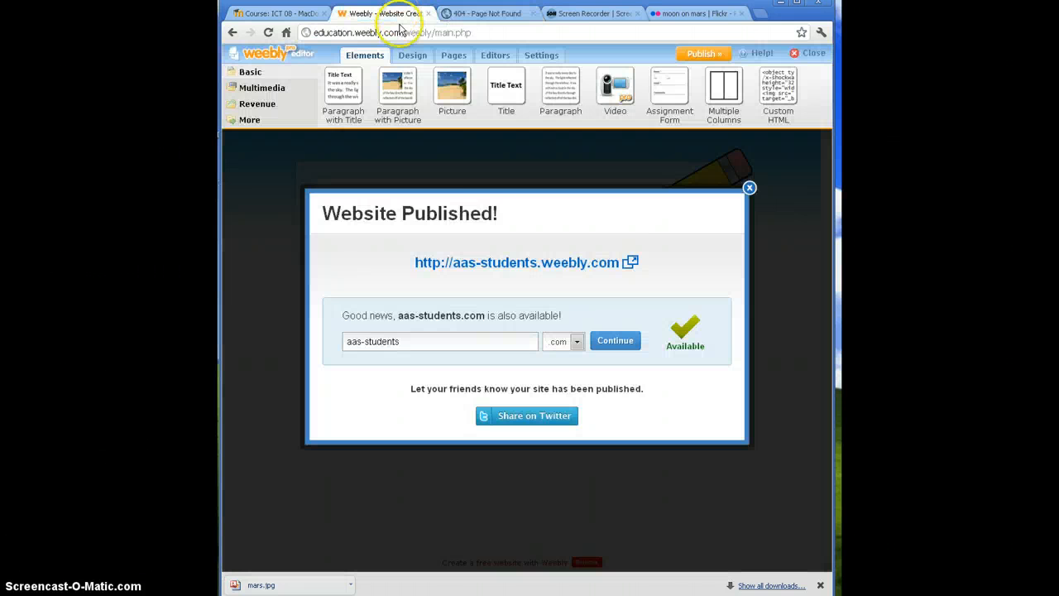
pyautogui.click(751, 188)
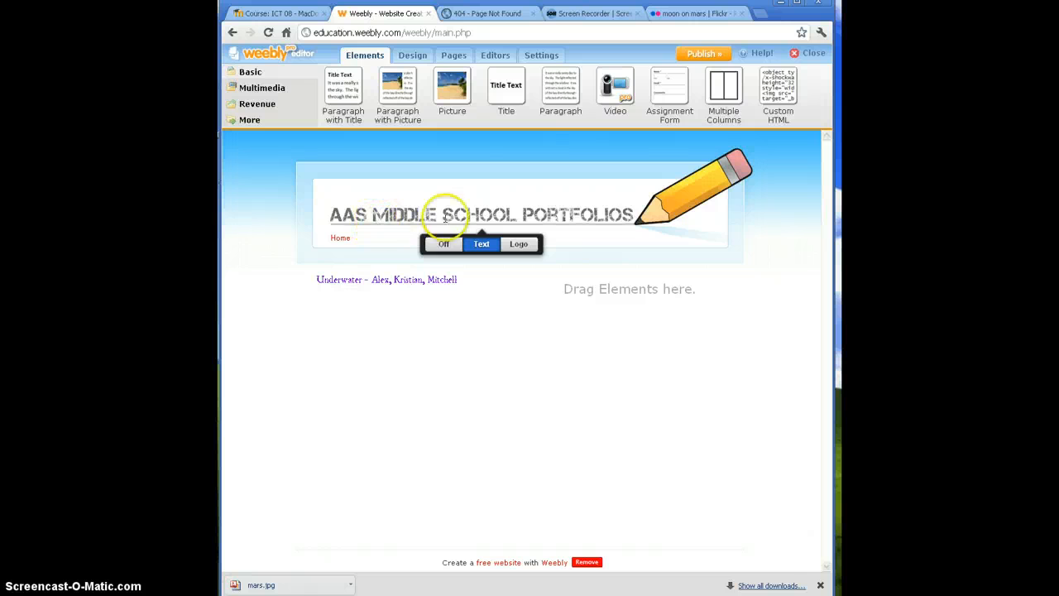
pyautogui.click(454, 54)
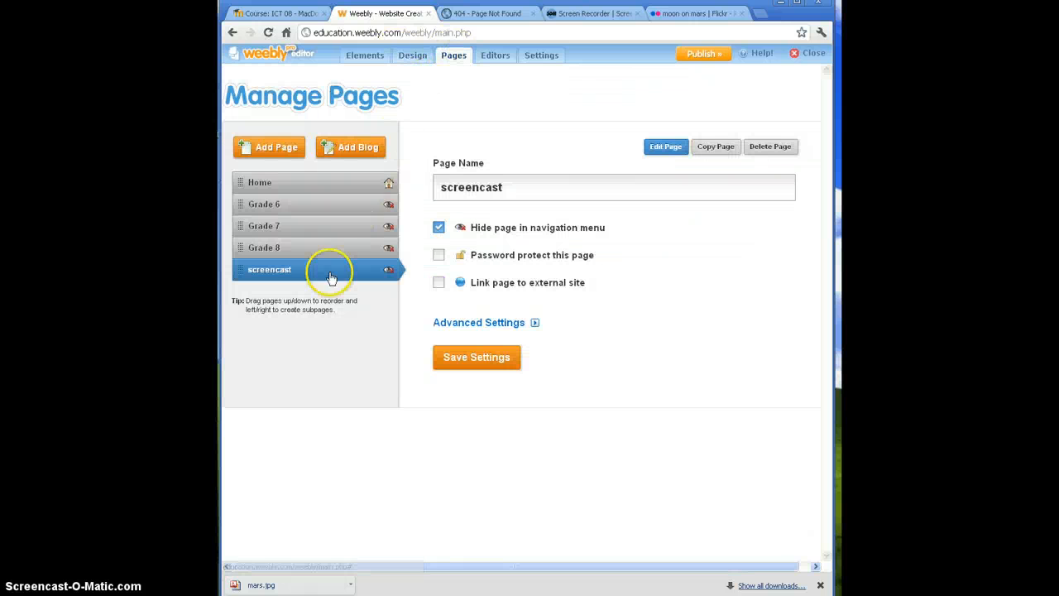
# Load aas-students.weebly.com/screencast.html in the live-site tab and follow its Underwater link to test it.
pyautogui.click(473, 15)
pyautogui.click(481, 33)
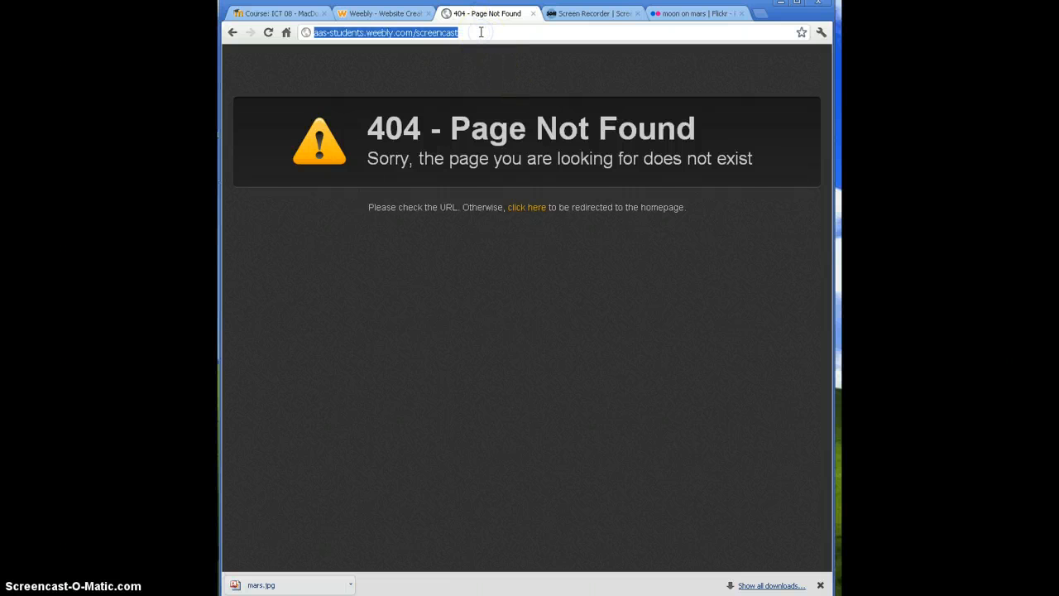
pyautogui.click(480, 32)
pyautogui.write('.htm')
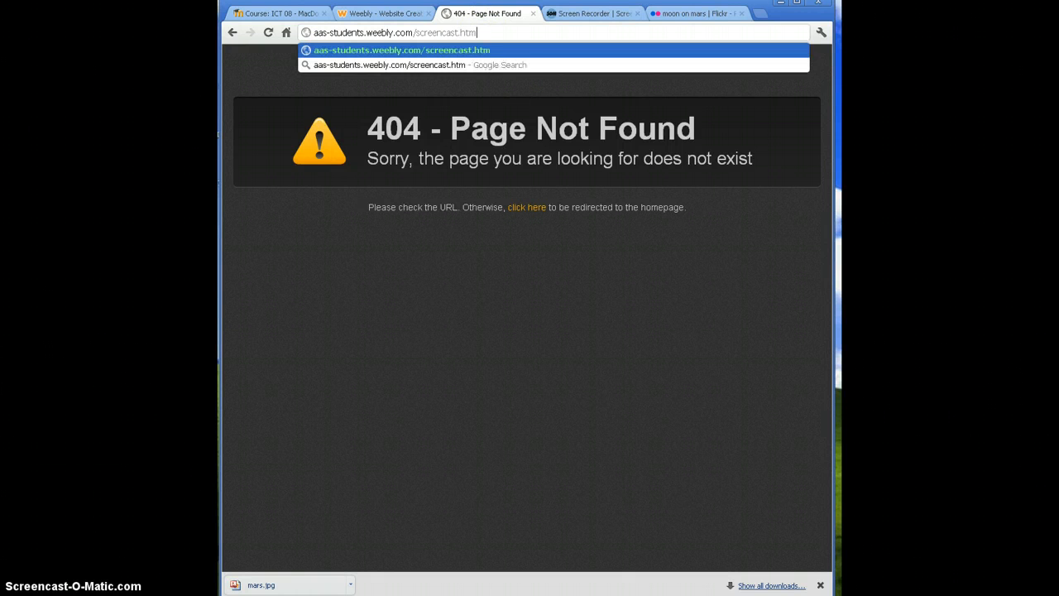
pyautogui.write('l')
pyautogui.press('Return')
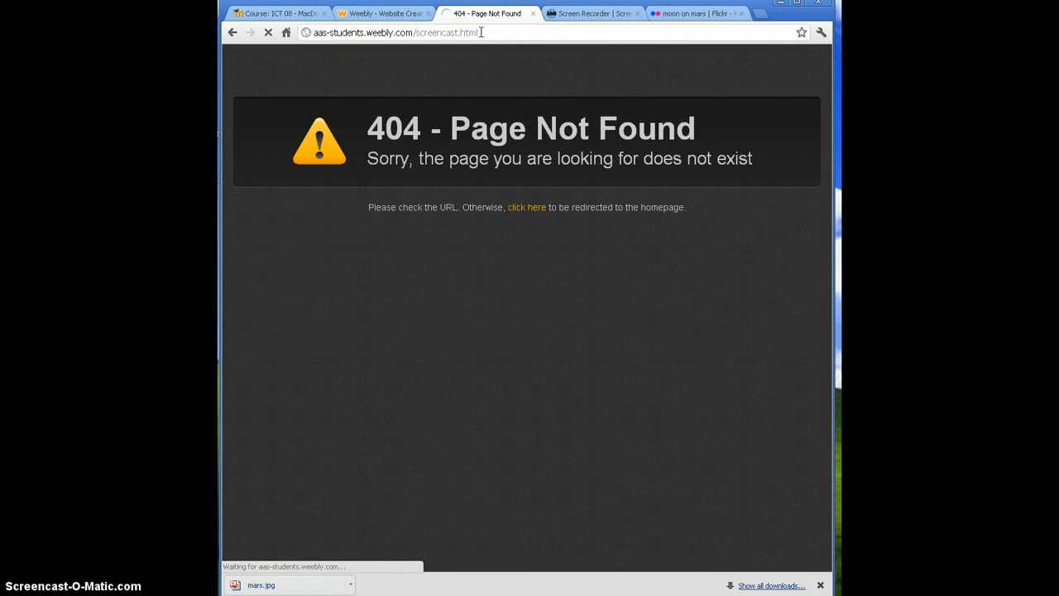
pyautogui.click(482, 32)
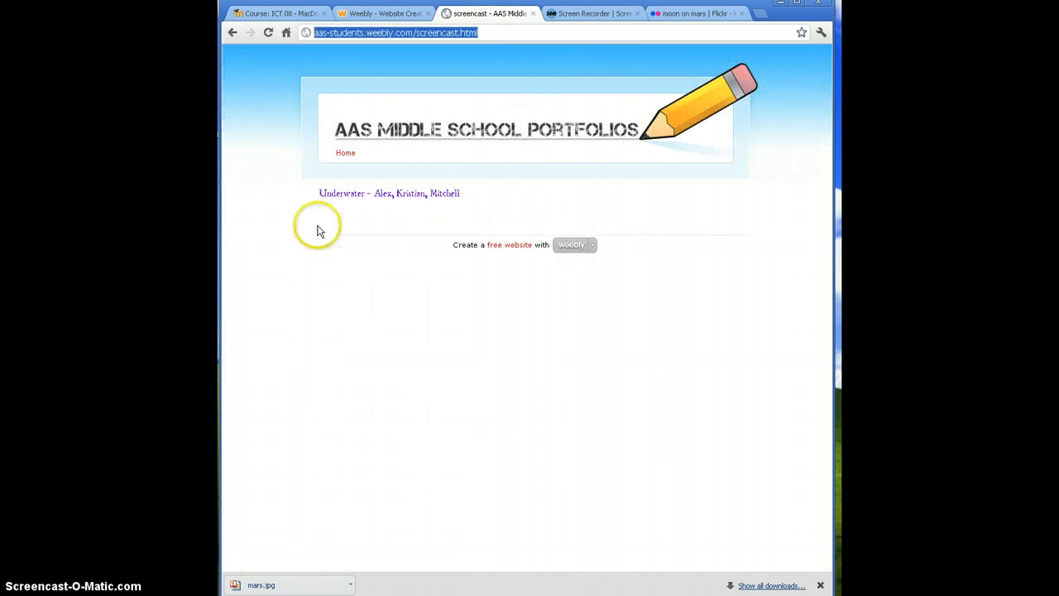
pyautogui.click(383, 202)
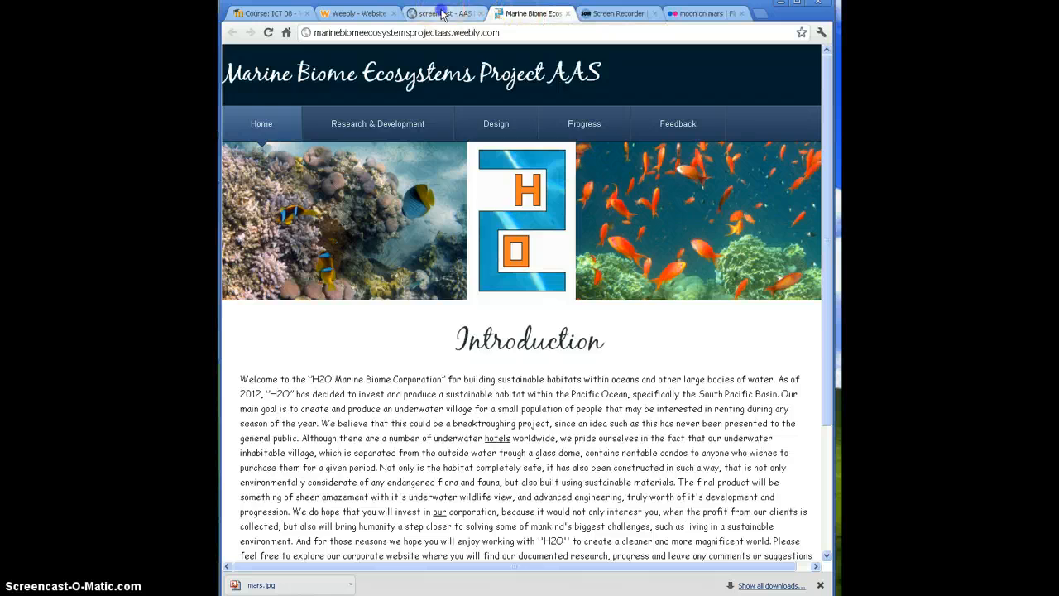
# Go back to the Weebly editor and reopen the screencast page for editing.
pyautogui.click(443, 13)
pyautogui.click(373, 13)
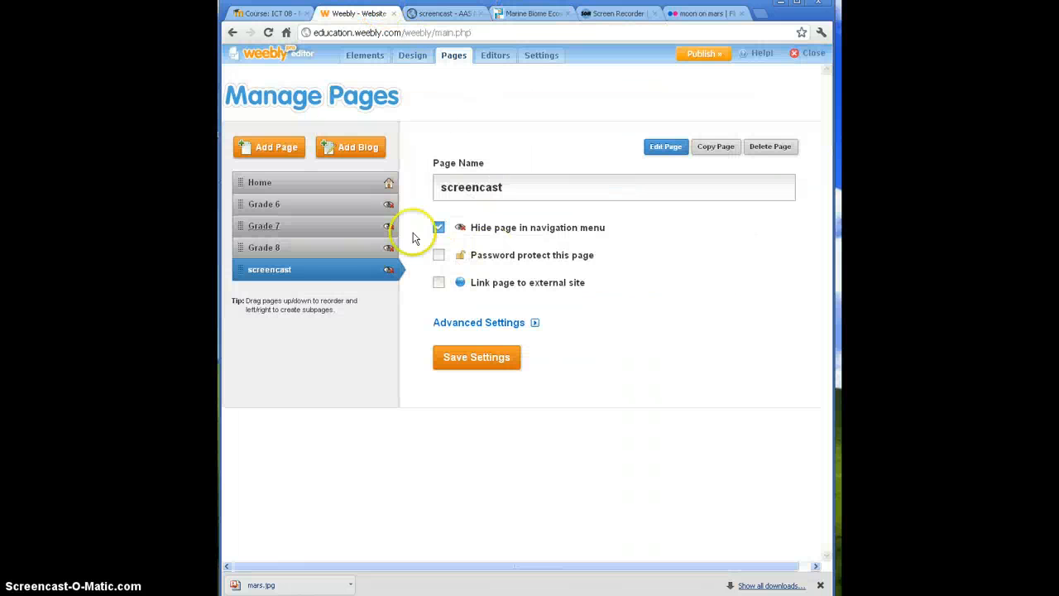
pyautogui.click(279, 269)
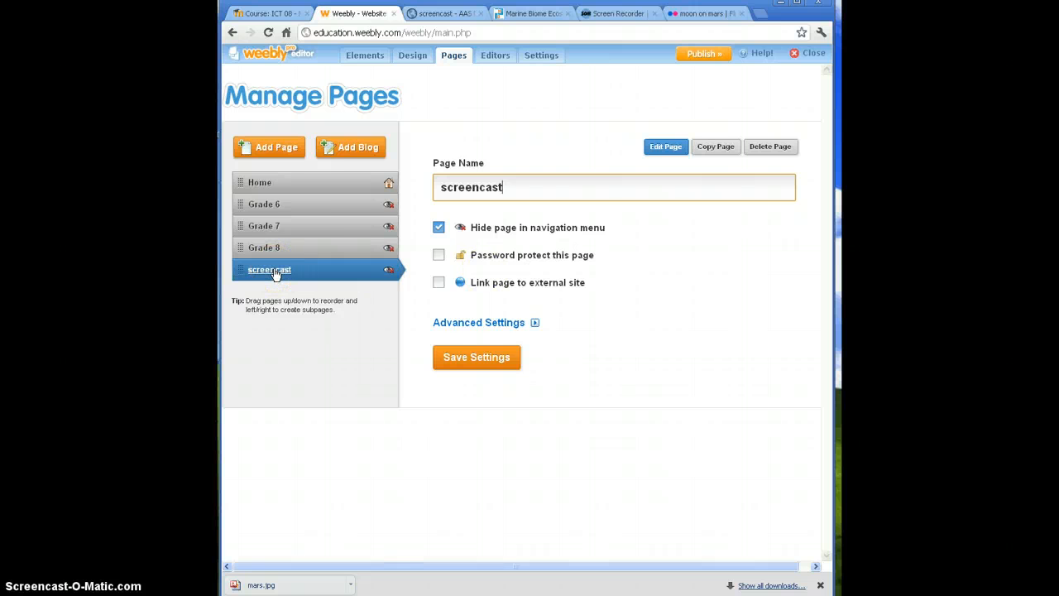
pyautogui.click(650, 145)
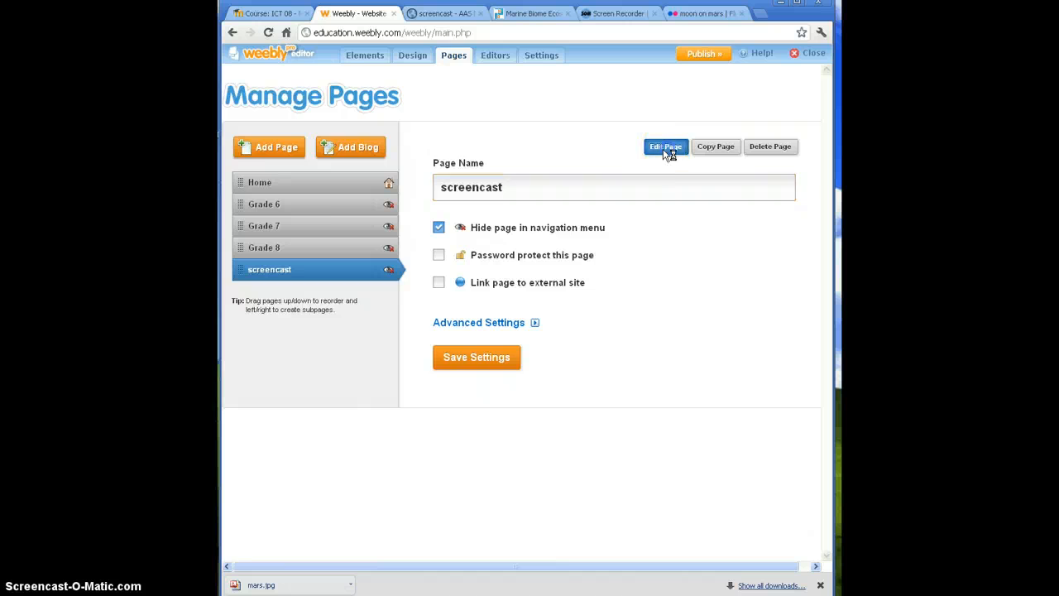
pyautogui.click(440, 274)
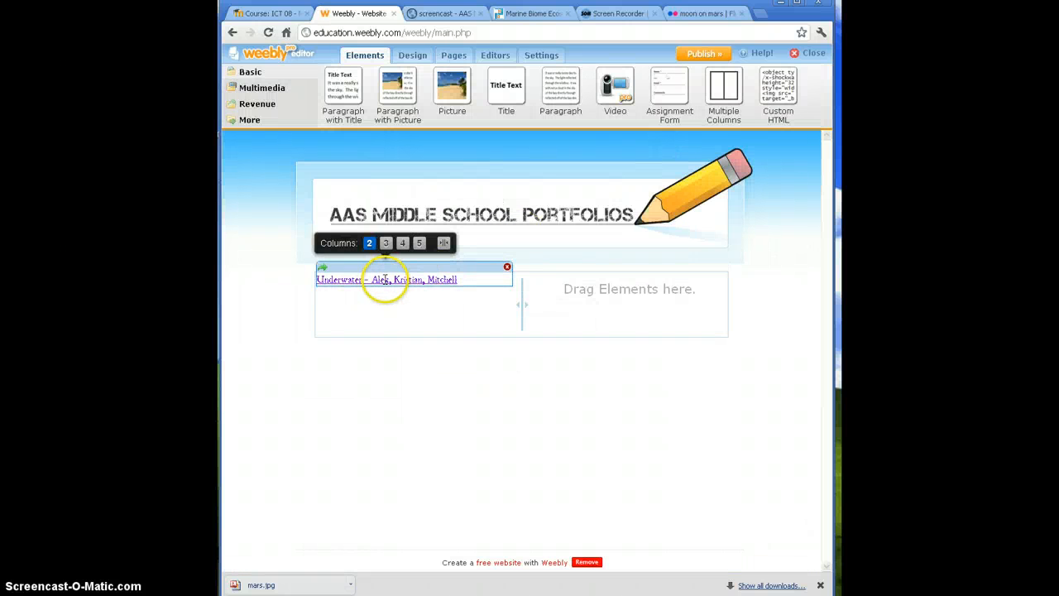
# Review the link options for the Underwater entry, including opening in a new window, and close them without saving.
pyautogui.click(319, 278)
pyautogui.moveTo(319, 279); pyautogui.dragTo(476, 273)
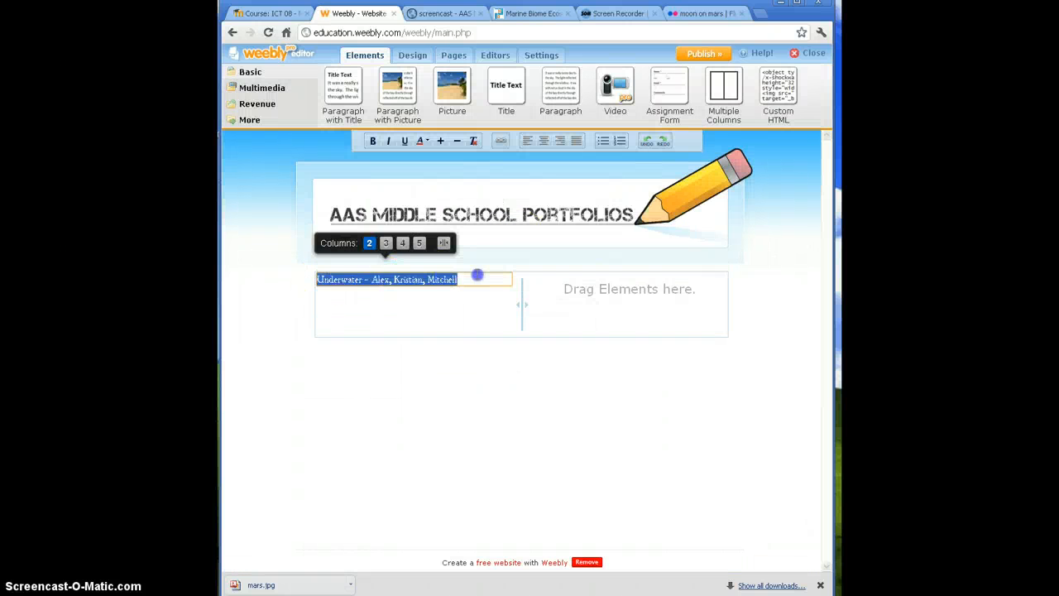
pyautogui.click(501, 142)
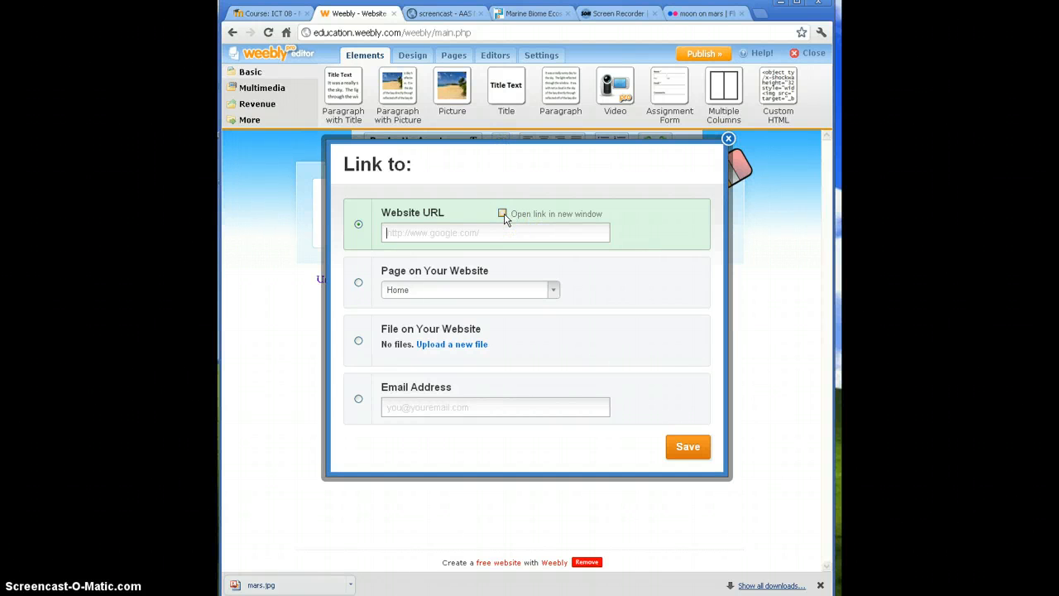
pyautogui.click(727, 139)
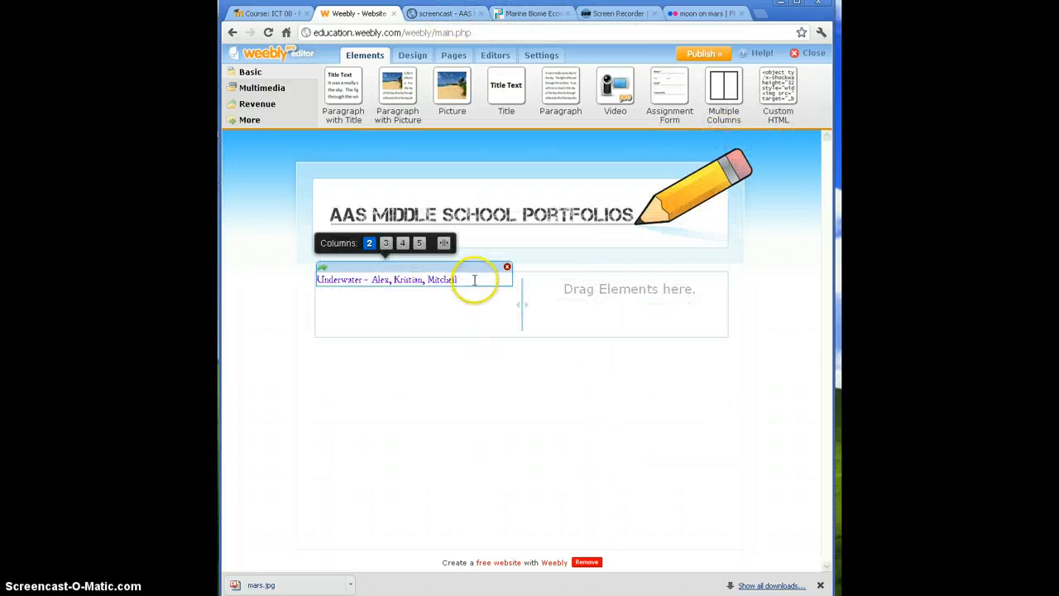
pyautogui.click(474, 280)
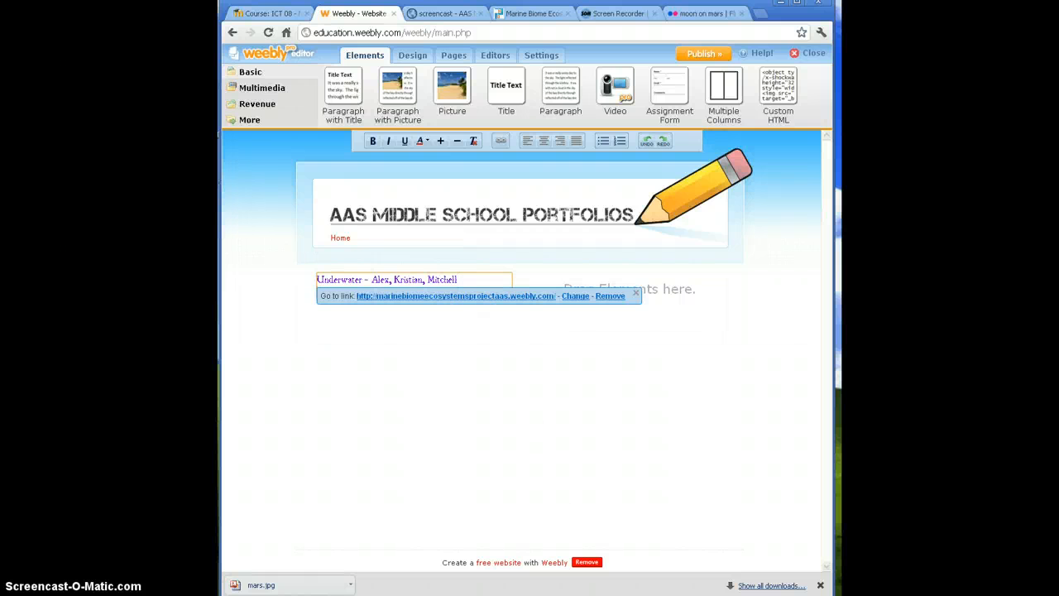
pyautogui.click(587, 594)
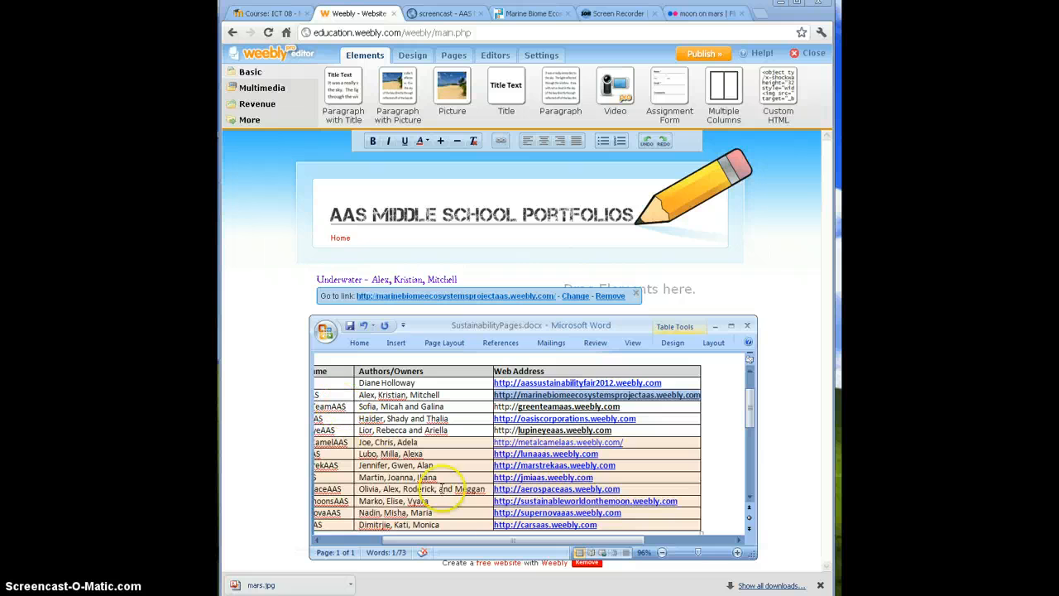
pyautogui.moveTo(402, 539); pyautogui.dragTo(343, 539)
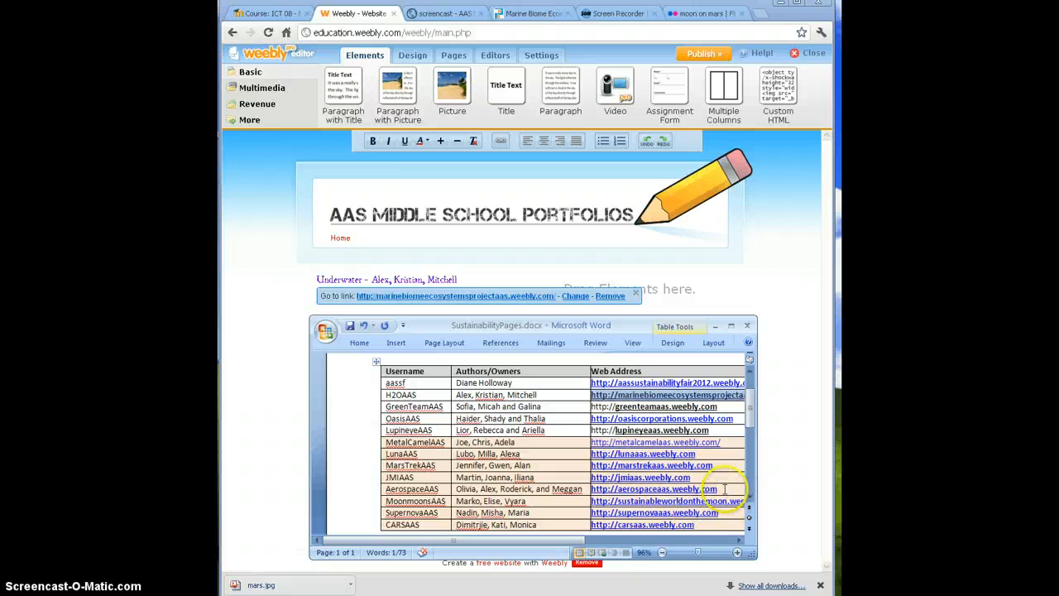
pyautogui.moveTo(717, 490); pyautogui.dragTo(593, 494)
pyautogui.hotkey('ctrl', 'c')
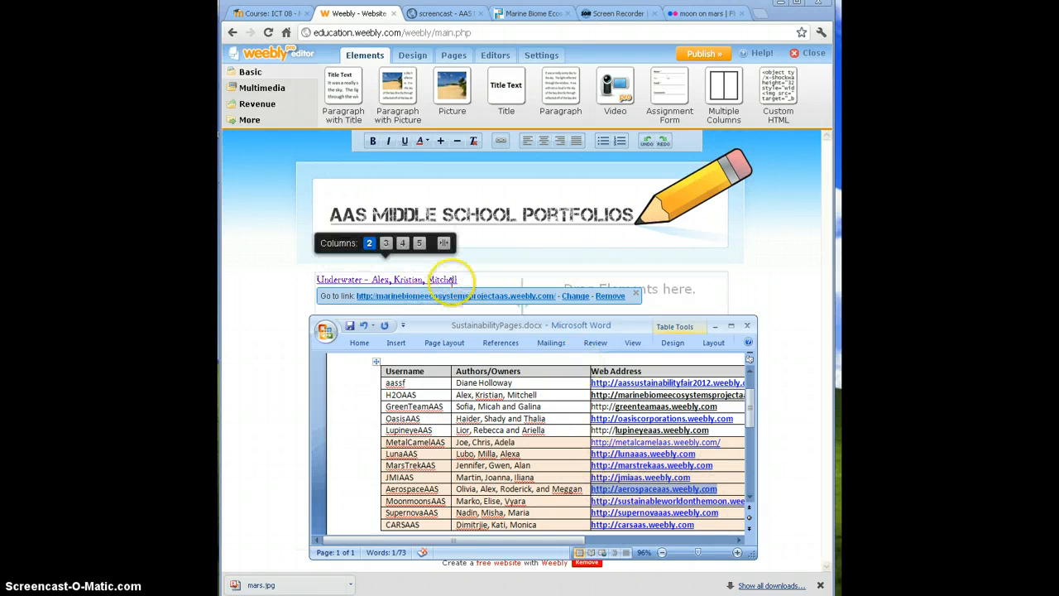
# Back in the Weebly editor, add a line below the Underwater entry reading "Moon -" followed by the three team members' first names.
pyautogui.click(469, 278)
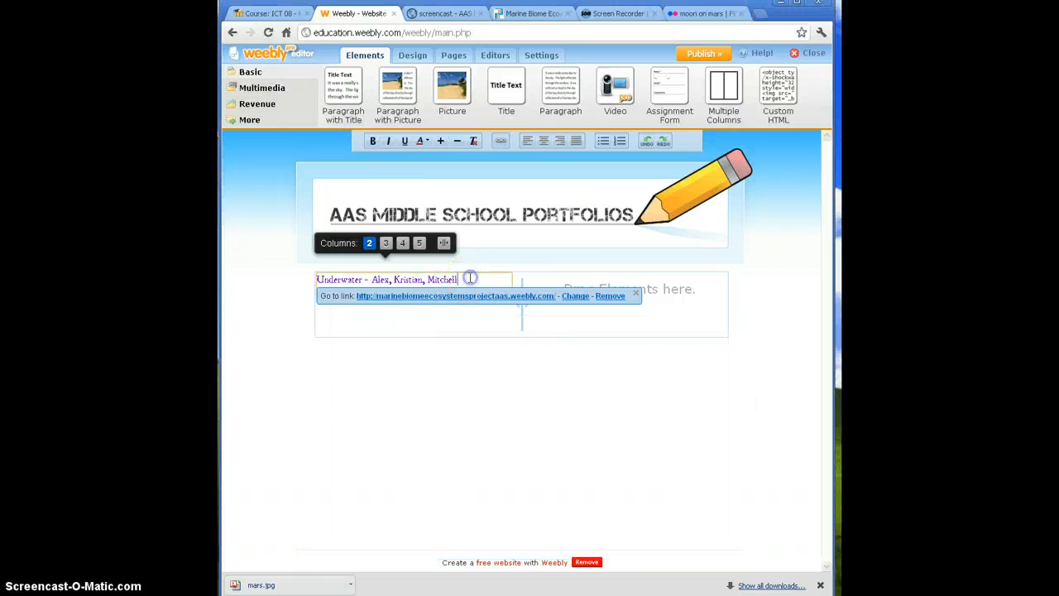
pyautogui.press('Return')
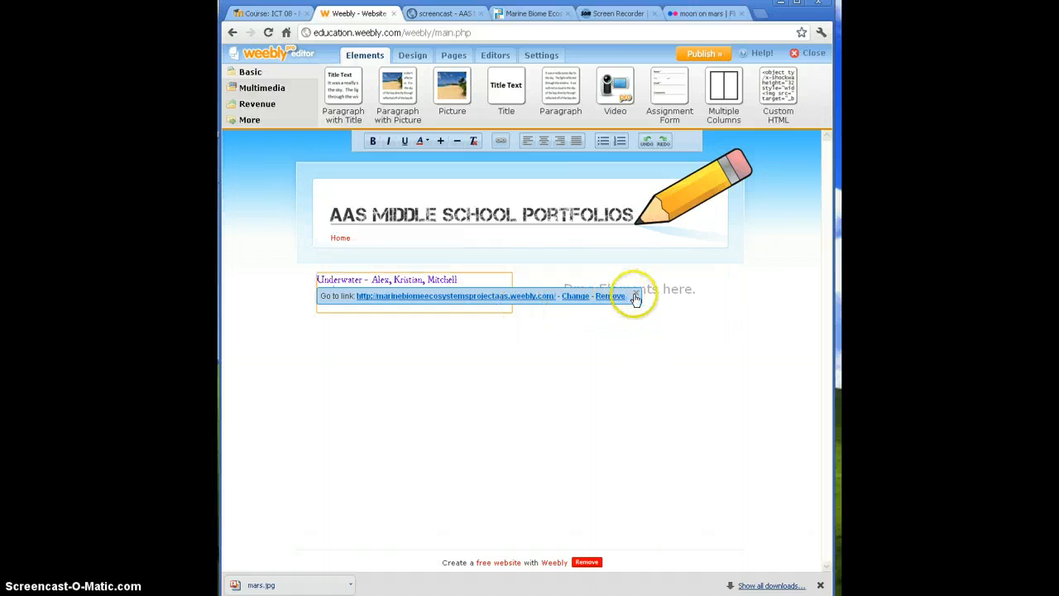
pyautogui.write('Moo')
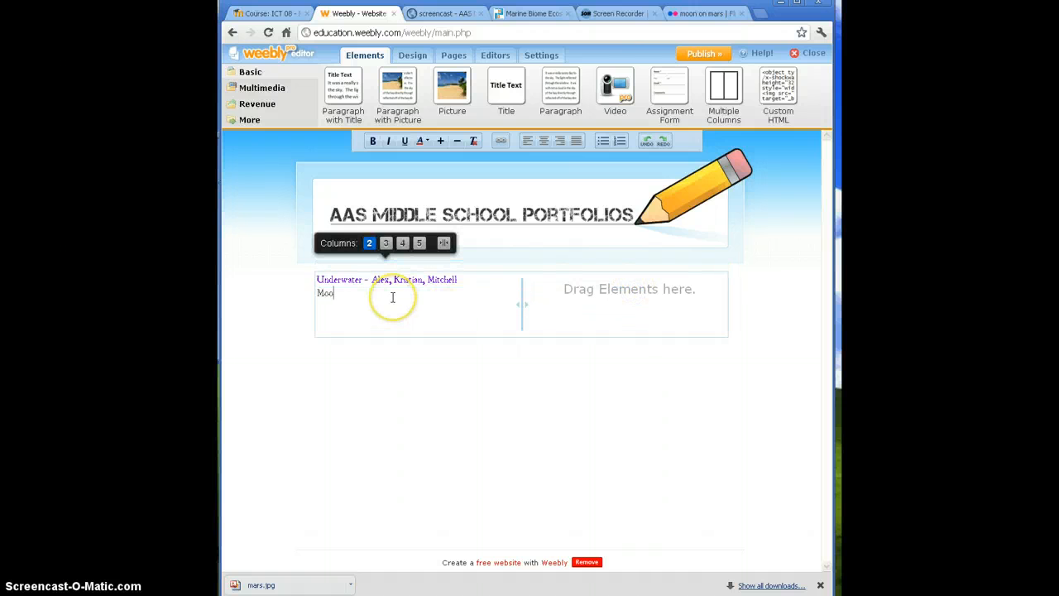
pyautogui.write('n - Marco, Elise, Vyara')
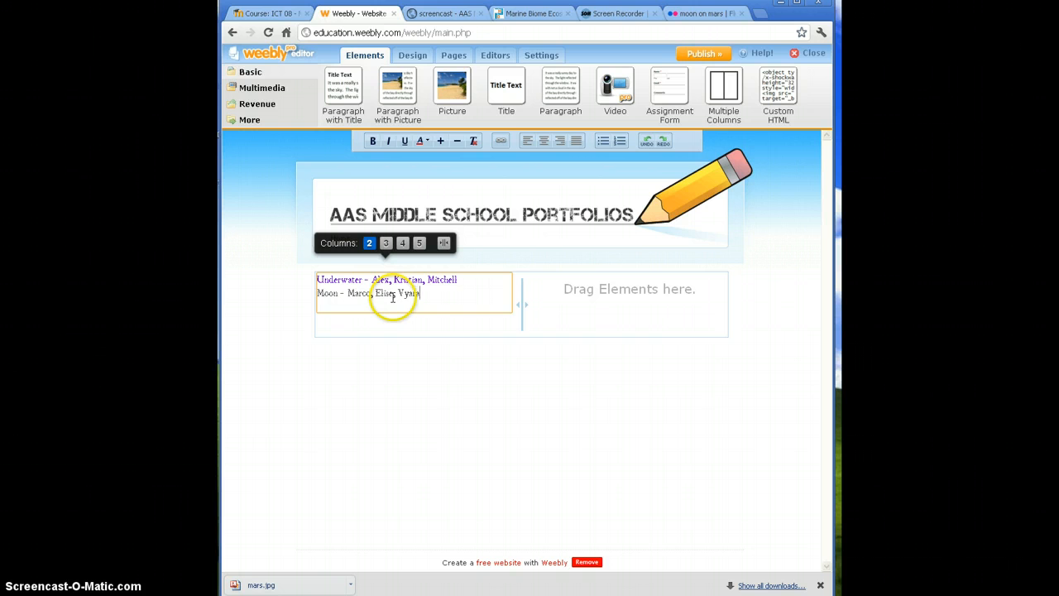
pyautogui.moveTo(426, 295); pyautogui.dragTo(327, 294)
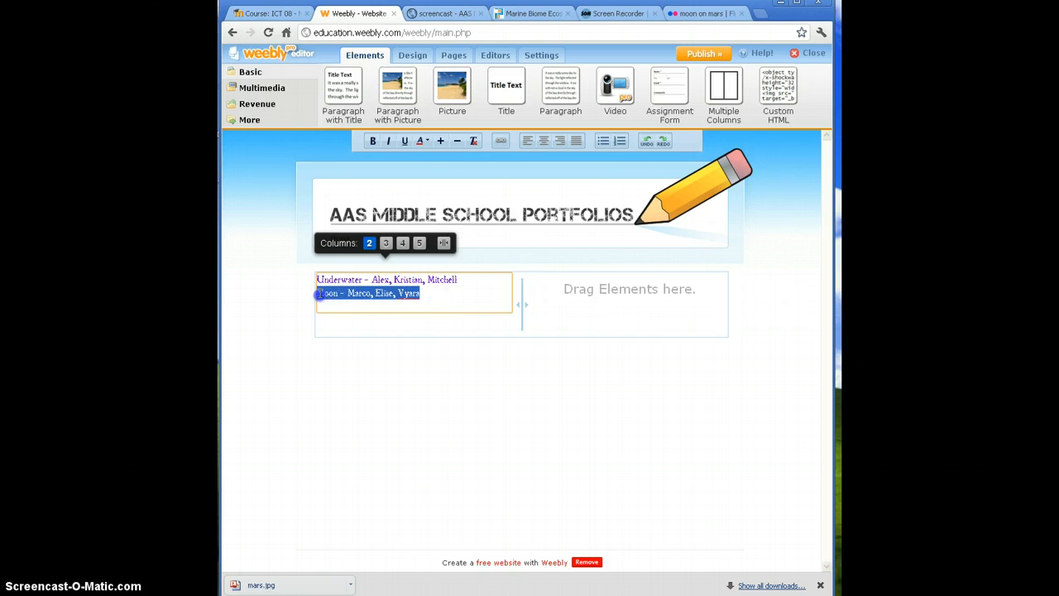
pyautogui.click(501, 141)
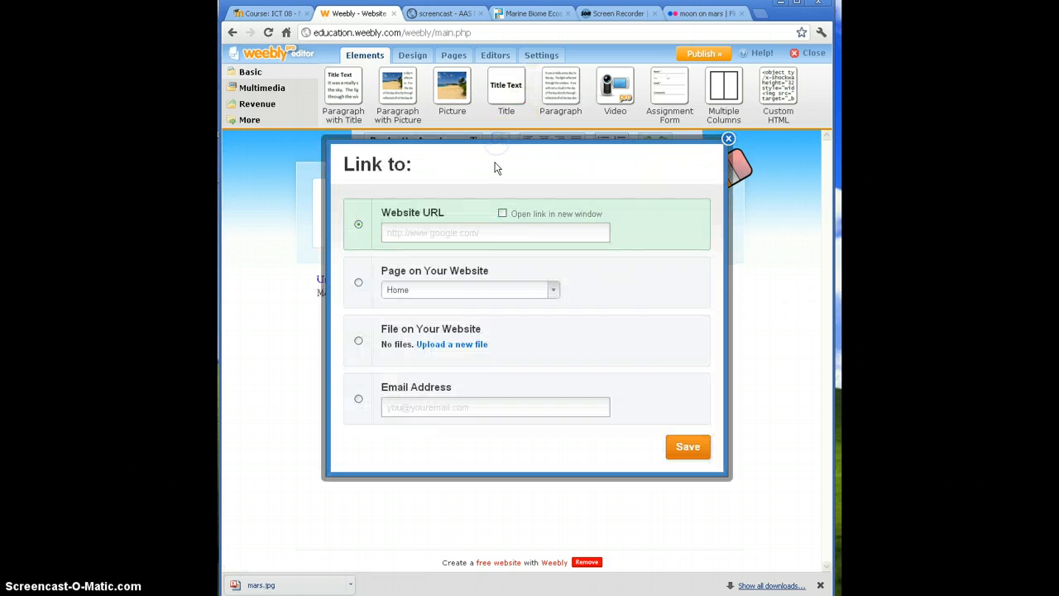
pyautogui.click(474, 227)
pyautogui.hotkey('ctrl', 'v')
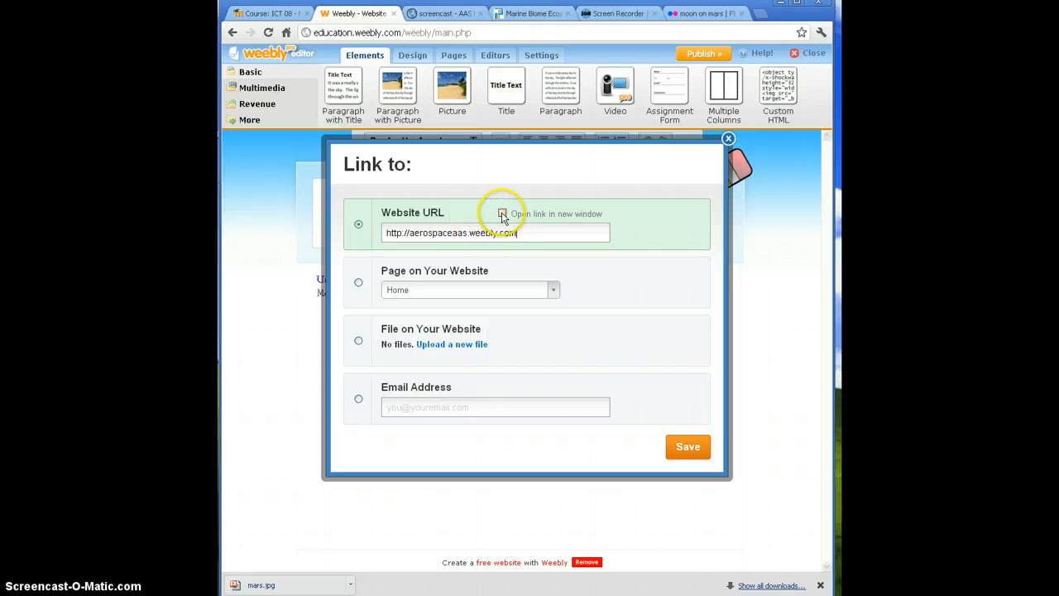
pyautogui.click(503, 214)
pyautogui.click(689, 448)
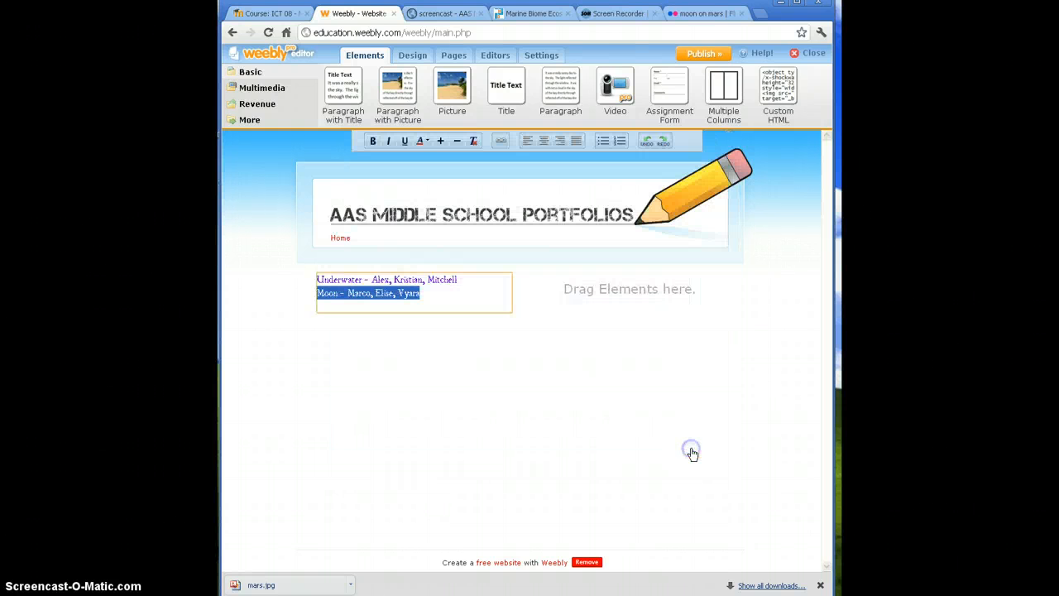
# Publish the site, reload the live screencast page and follow its Moon link to test it.
pyautogui.click(704, 54)
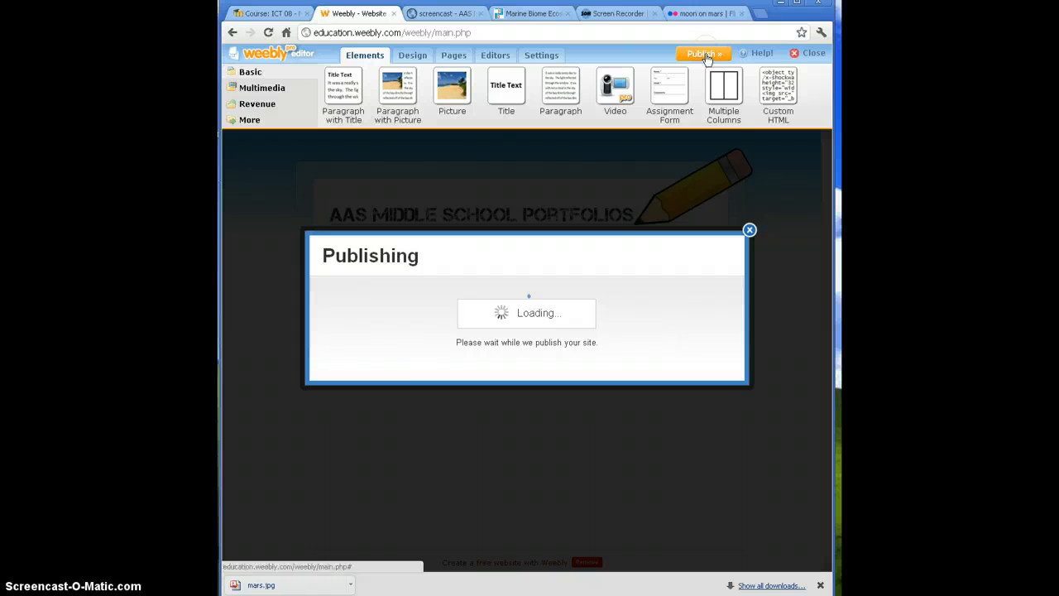
pyautogui.click(438, 15)
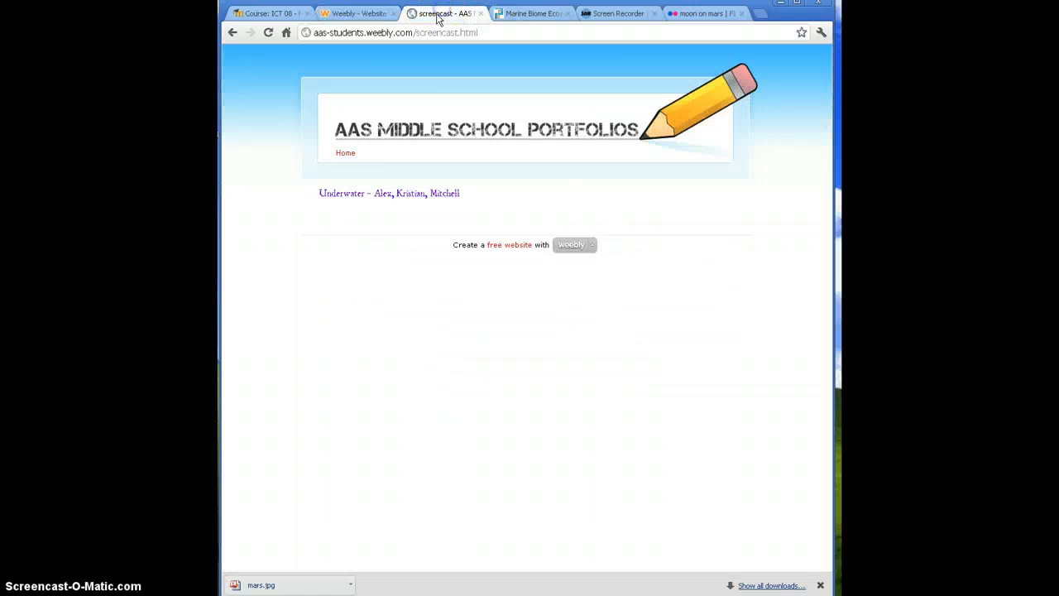
pyautogui.click(268, 33)
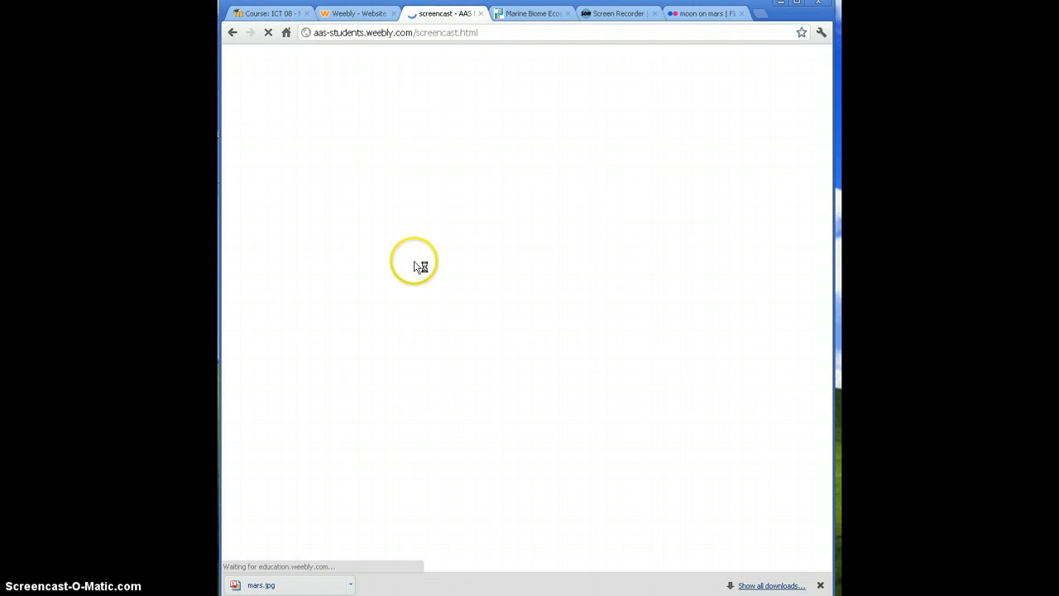
pyautogui.click(360, 209)
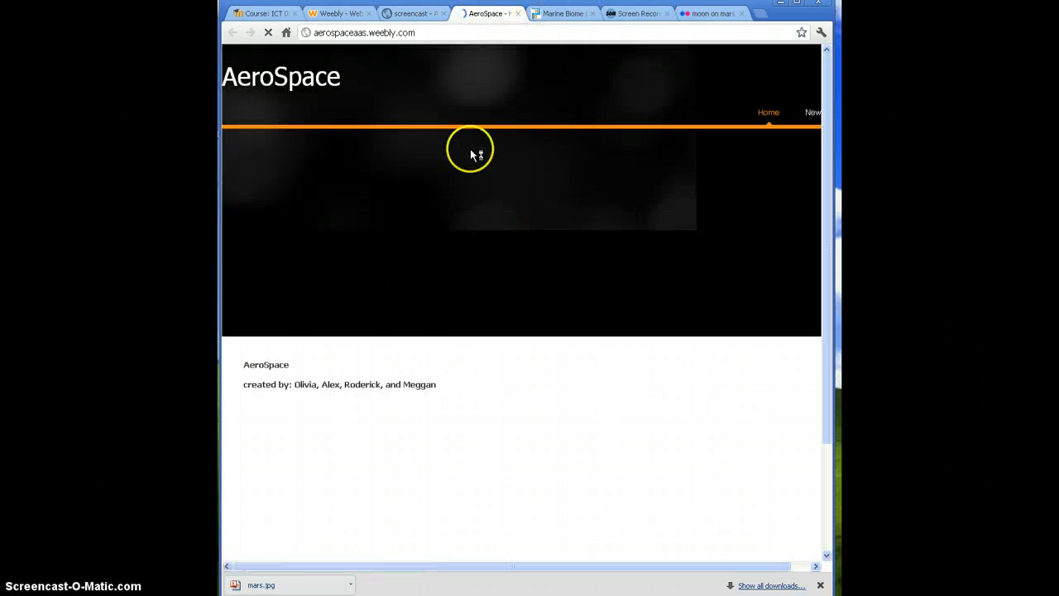
# Return to the Weebly editor, dismiss the publish confirmation and place a Paragraph element in the empty second column.
pyautogui.click(357, 15)
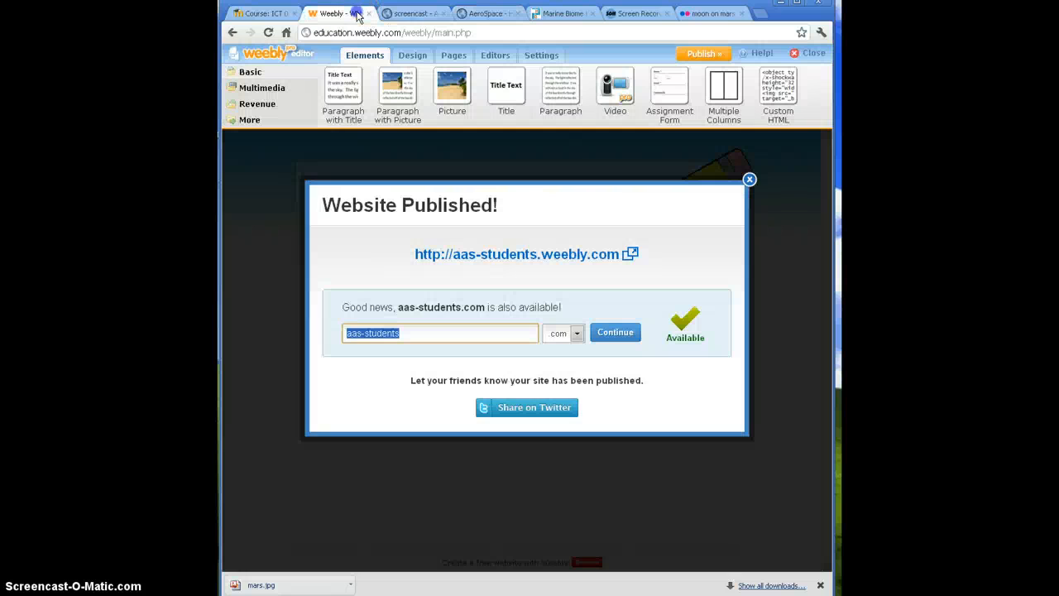
pyautogui.click(749, 180)
pyautogui.click(437, 282)
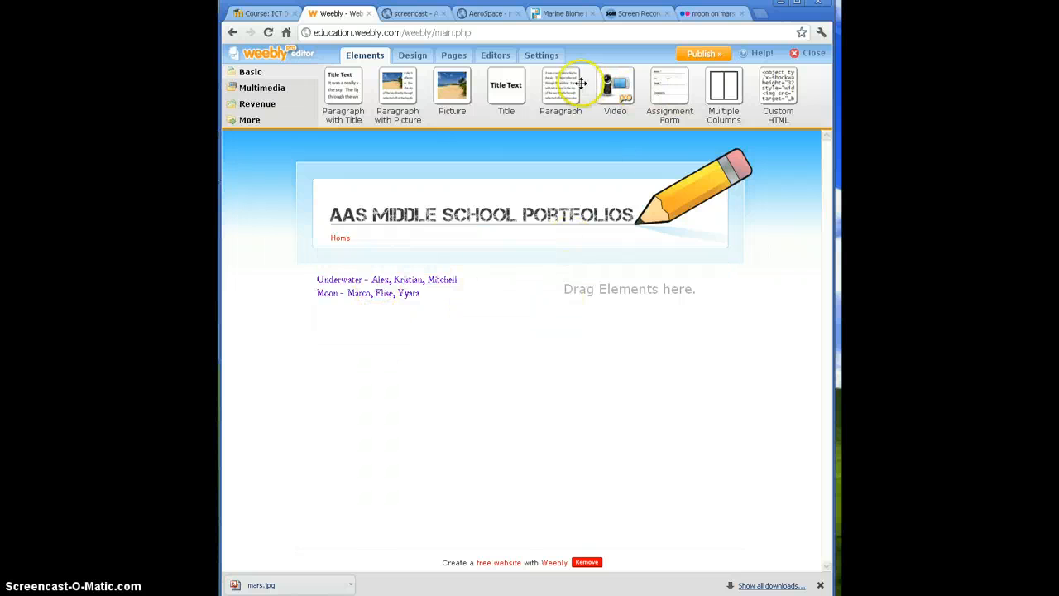
pyautogui.moveTo(567, 86); pyautogui.dragTo(568, 287)
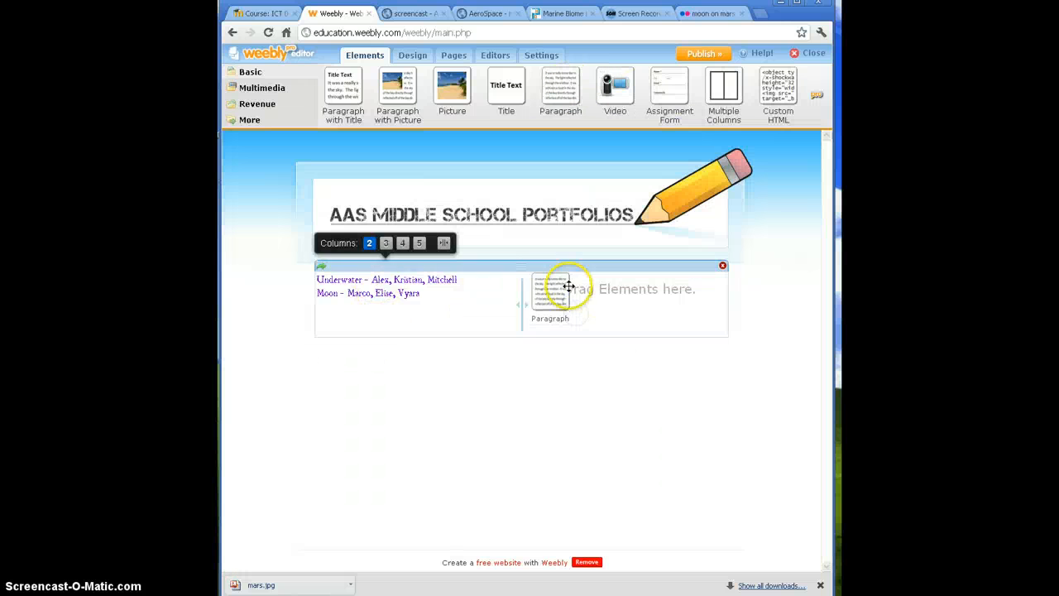